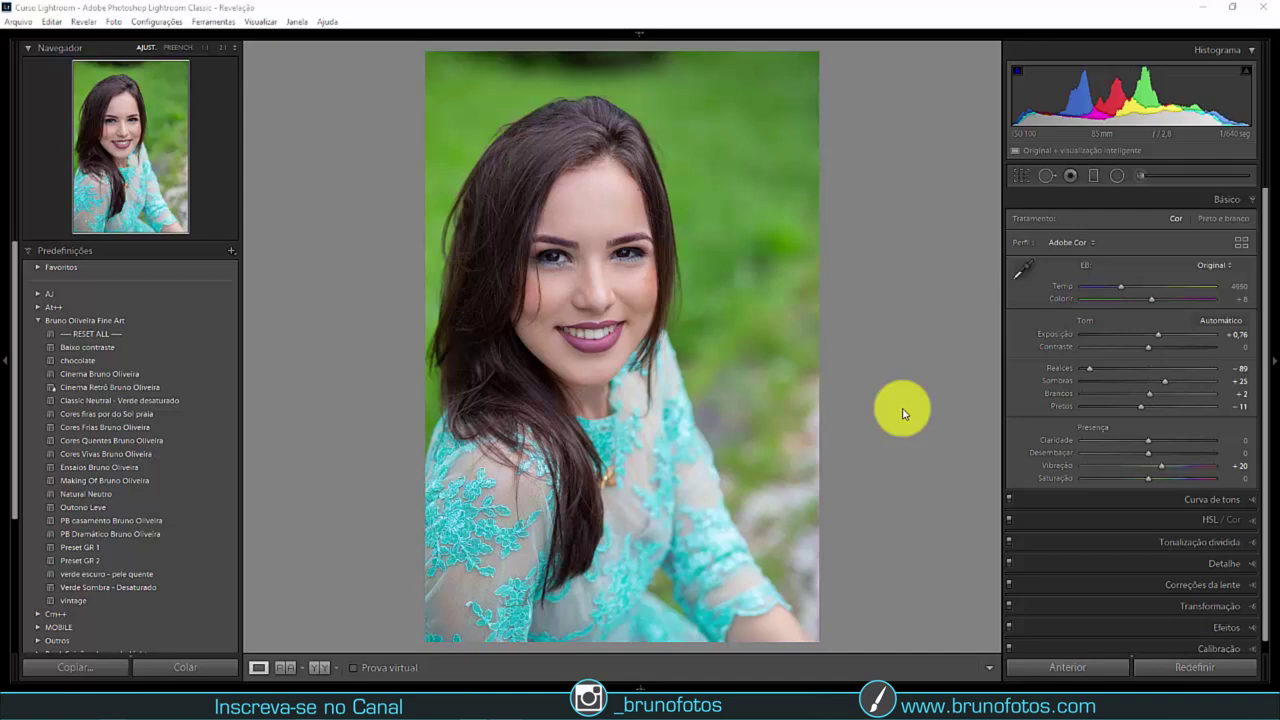
Step: Zoom to full size on the eye and pan around the eyelid and lashes
{"action": "left_click", "coordinate": [631, 222]}
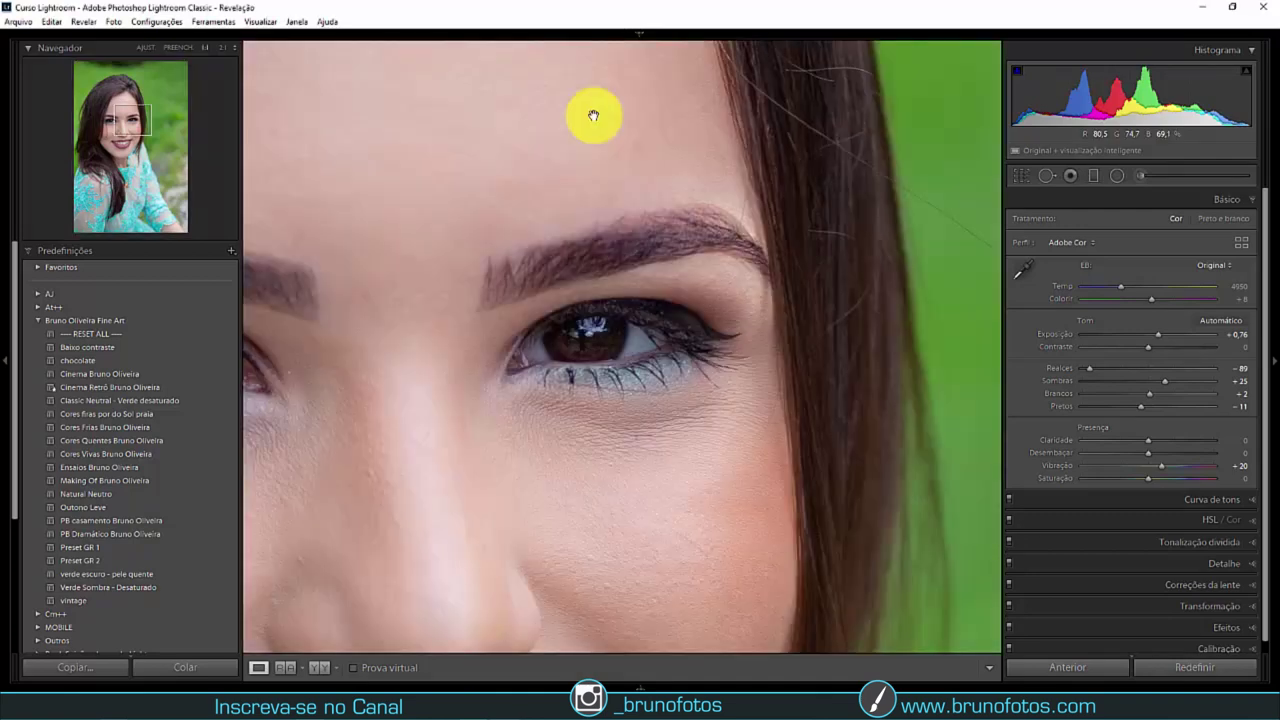
{"action": "left_click_drag", "start_coordinate": [557, 423], "coordinate": [517, 229]}
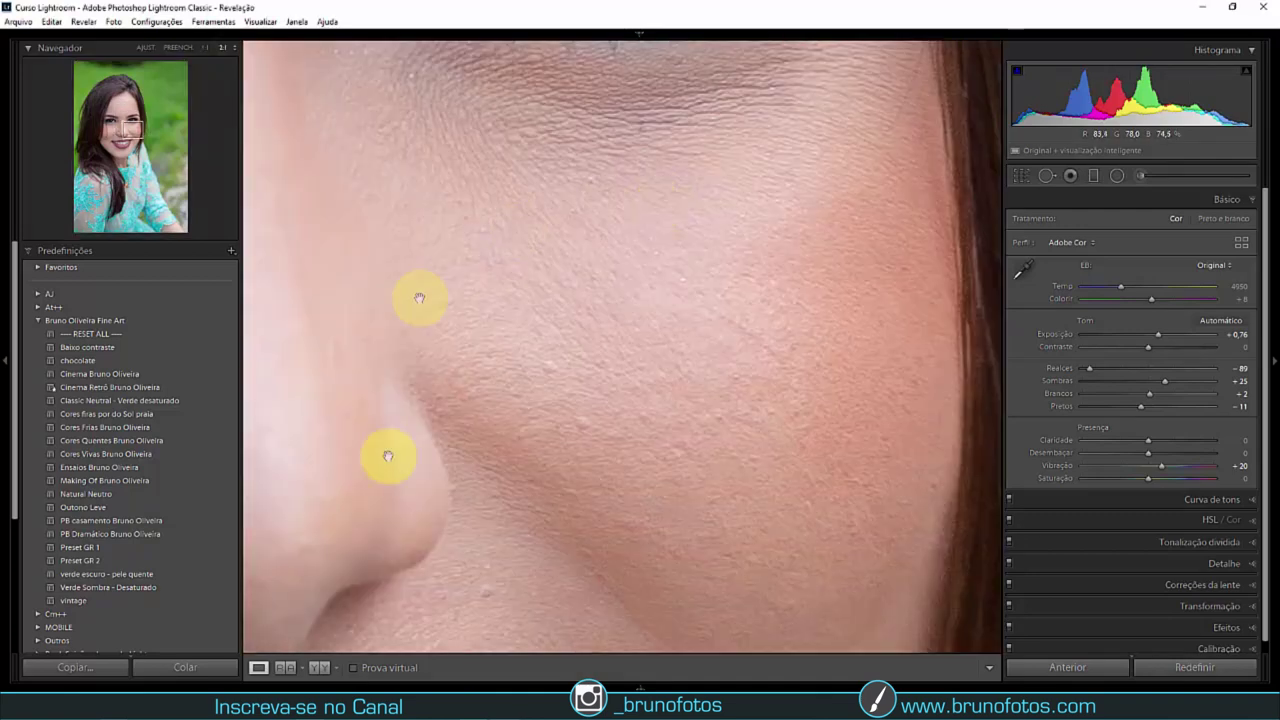
{"action": "left_click_drag", "start_coordinate": [625, 262], "coordinate": [691, 437]}
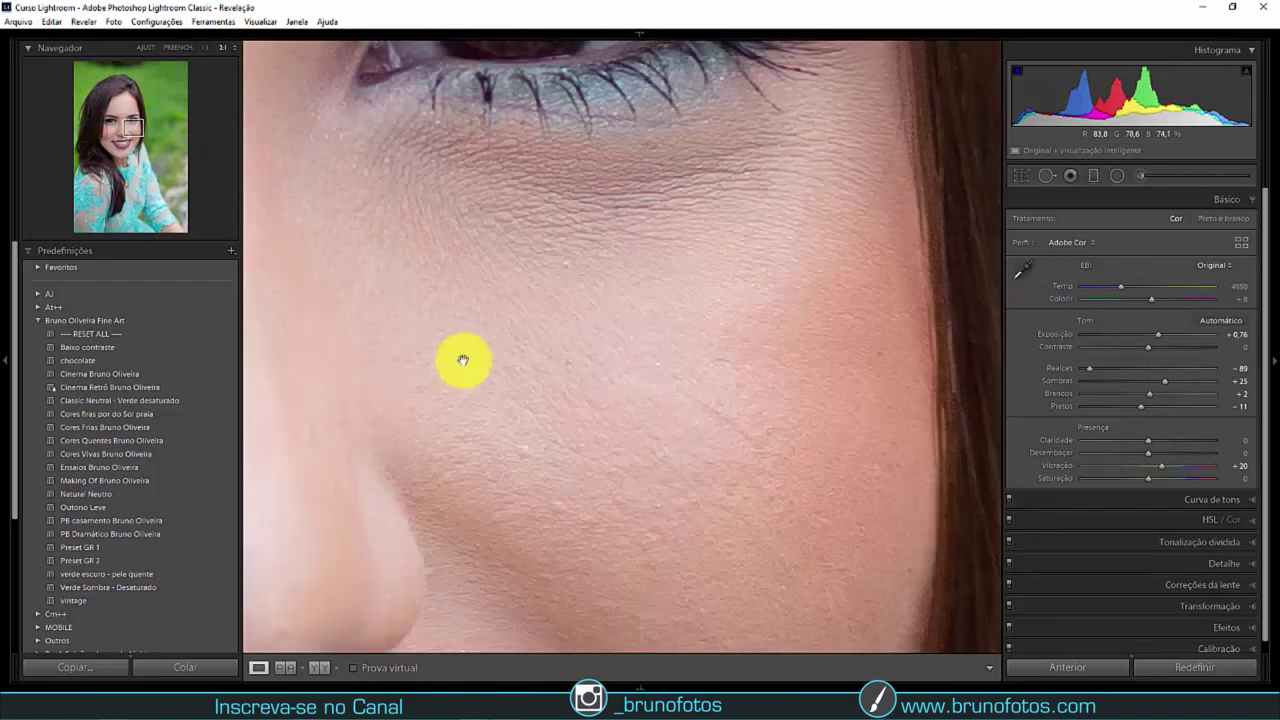
{"action": "mouse_move", "coordinate": [463, 360]}
{"action": "left_mouse_down"}
{"action": "mouse_move", "coordinate": [571, 366]}
{"action": "mouse_move", "coordinate": [582, 353]}
{"action": "left_mouse_up"}
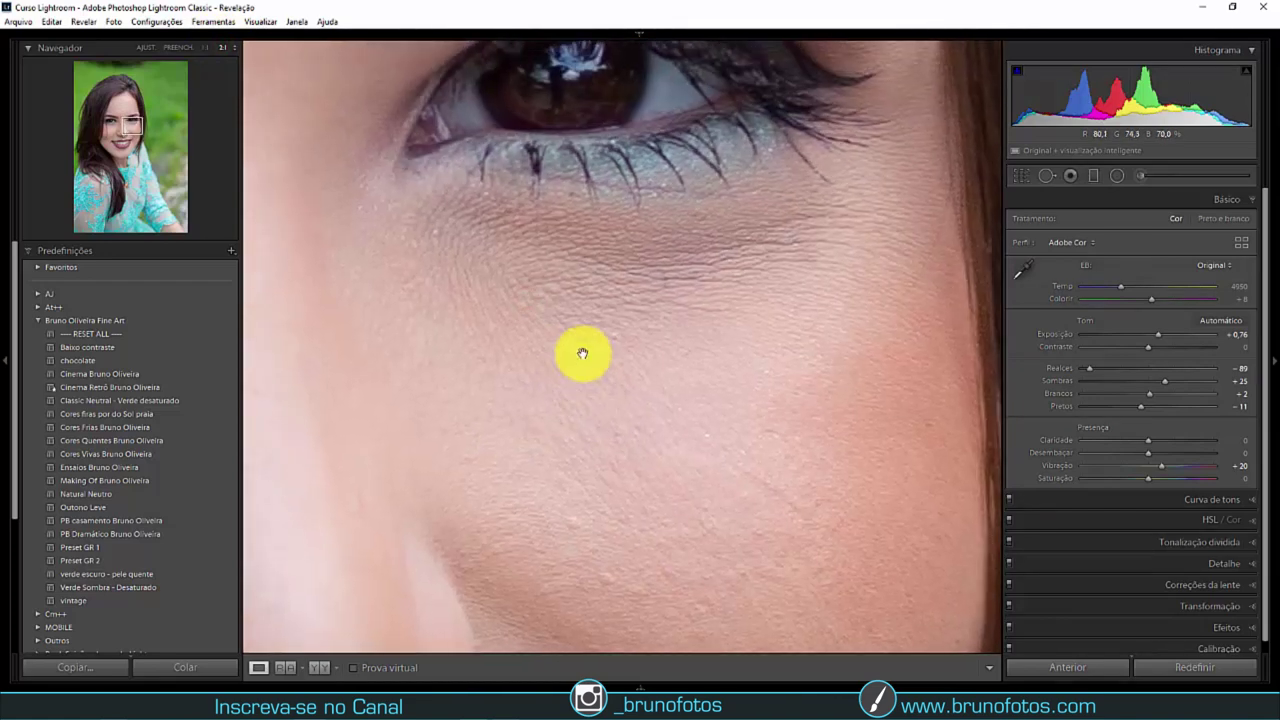
Step: Return to the whole portrait and collapse the Predefinições (Presets) panel with Ctrl+Shift+1
{"action": "left_click", "coordinate": [580, 409]}
{"action": "left_click", "coordinate": [609, 271]}
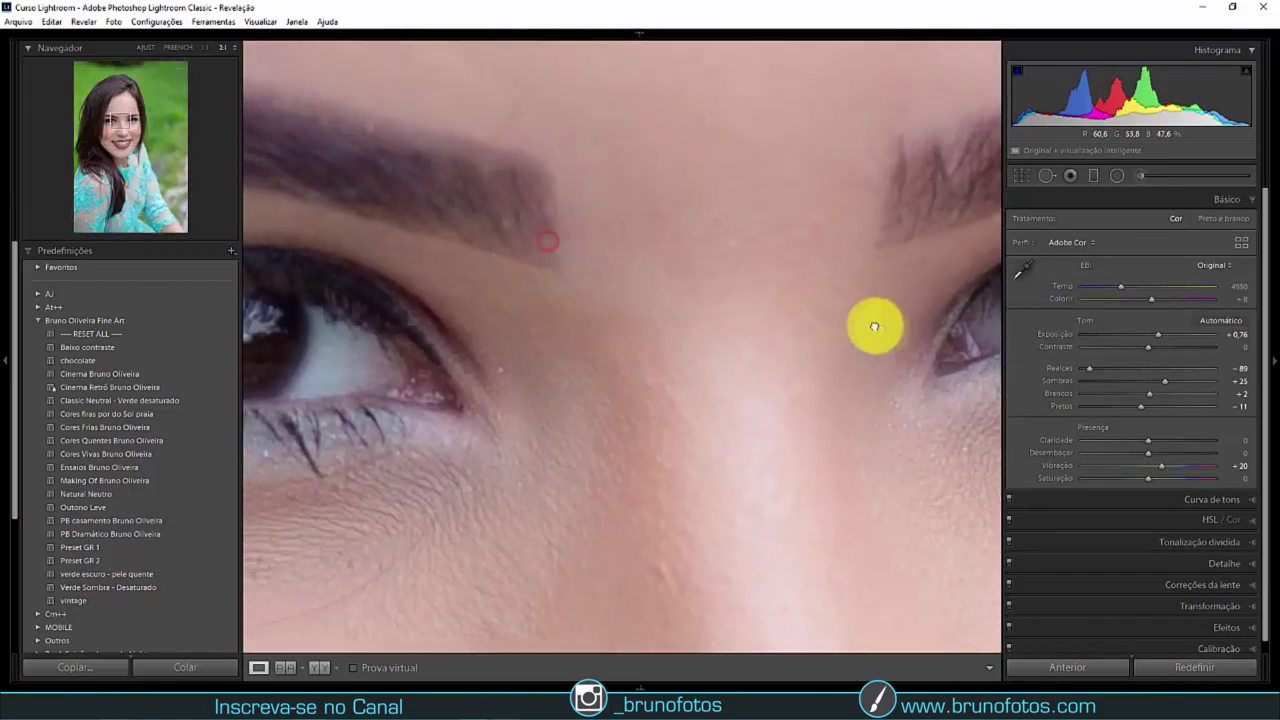
{"action": "left_click_drag", "start_coordinate": [646, 437], "coordinate": [737, 109]}
{"action": "left_click", "coordinate": [890, 328]}
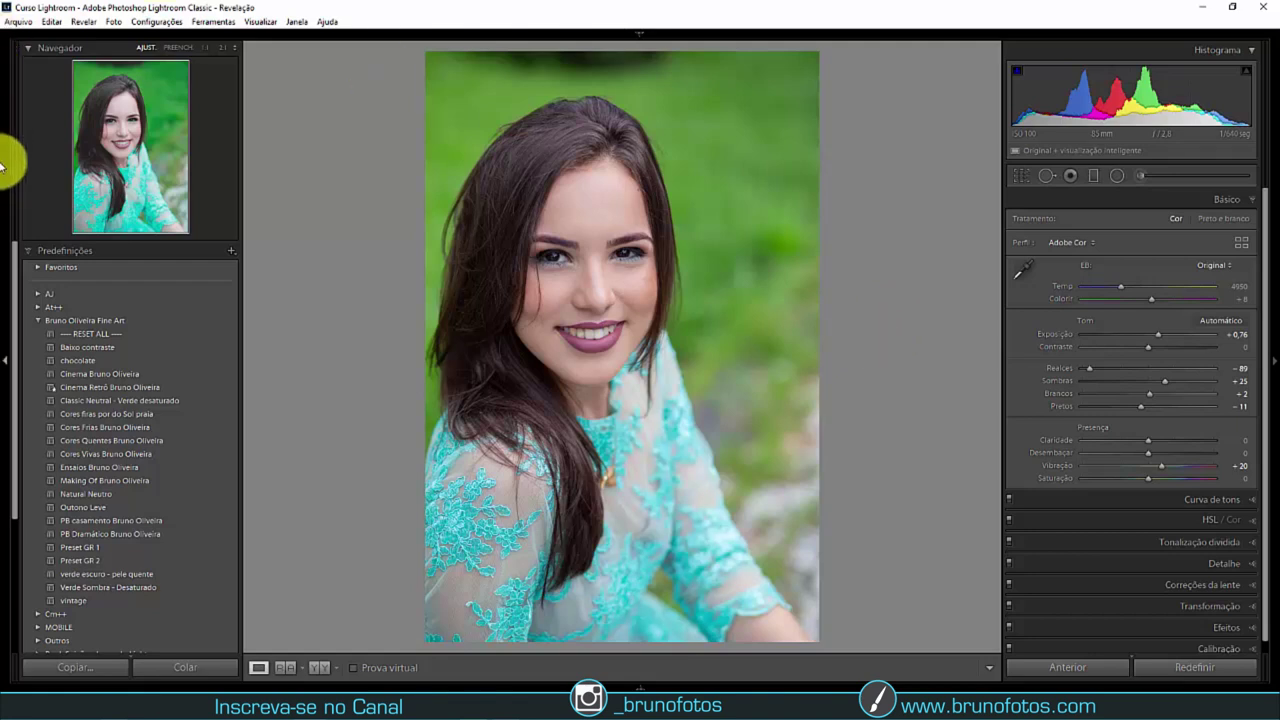
{"action": "key", "text": "ctrl+shift+1"}
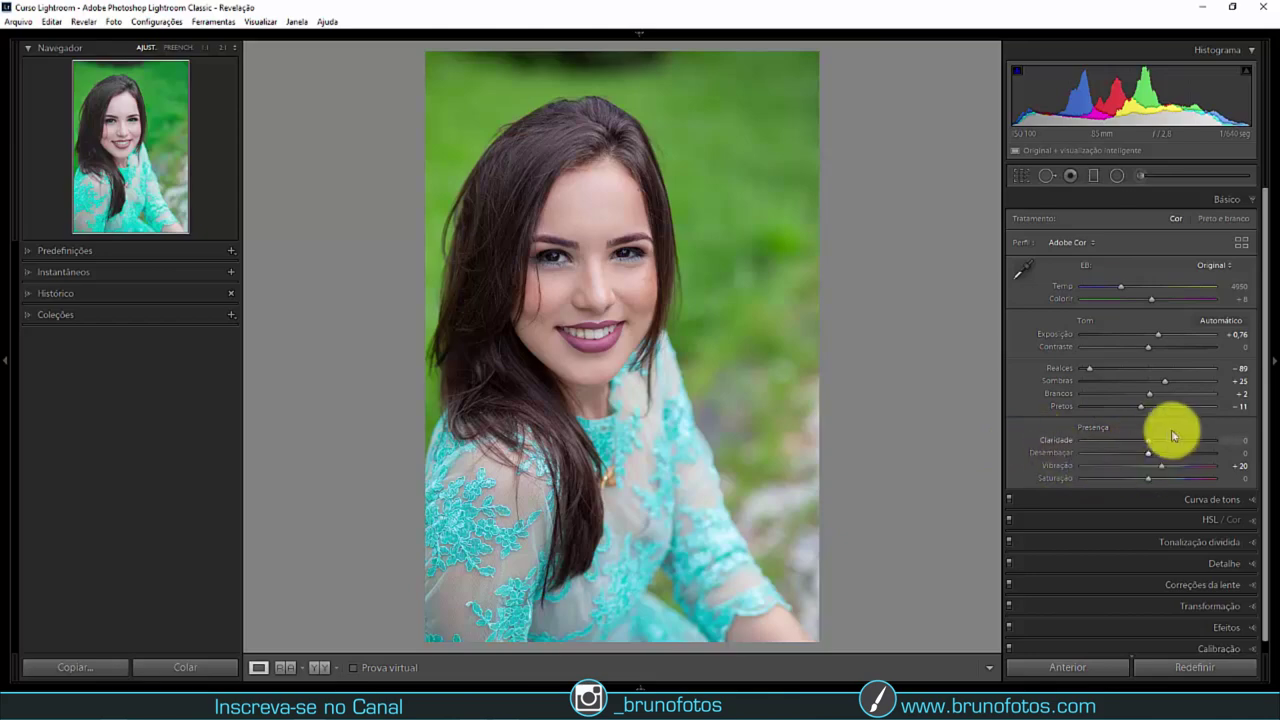
Step: Raise Clarity to +25, then +100, while zoomed into the dress lace
{"action": "mouse_move", "coordinate": [1150, 440]}
{"action": "left_mouse_down"}
{"action": "mouse_move", "coordinate": [1175, 447]}
{"action": "mouse_move", "coordinate": [1152, 443]}
{"action": "left_mouse_up"}
{"action": "left_click", "coordinate": [465, 512]}
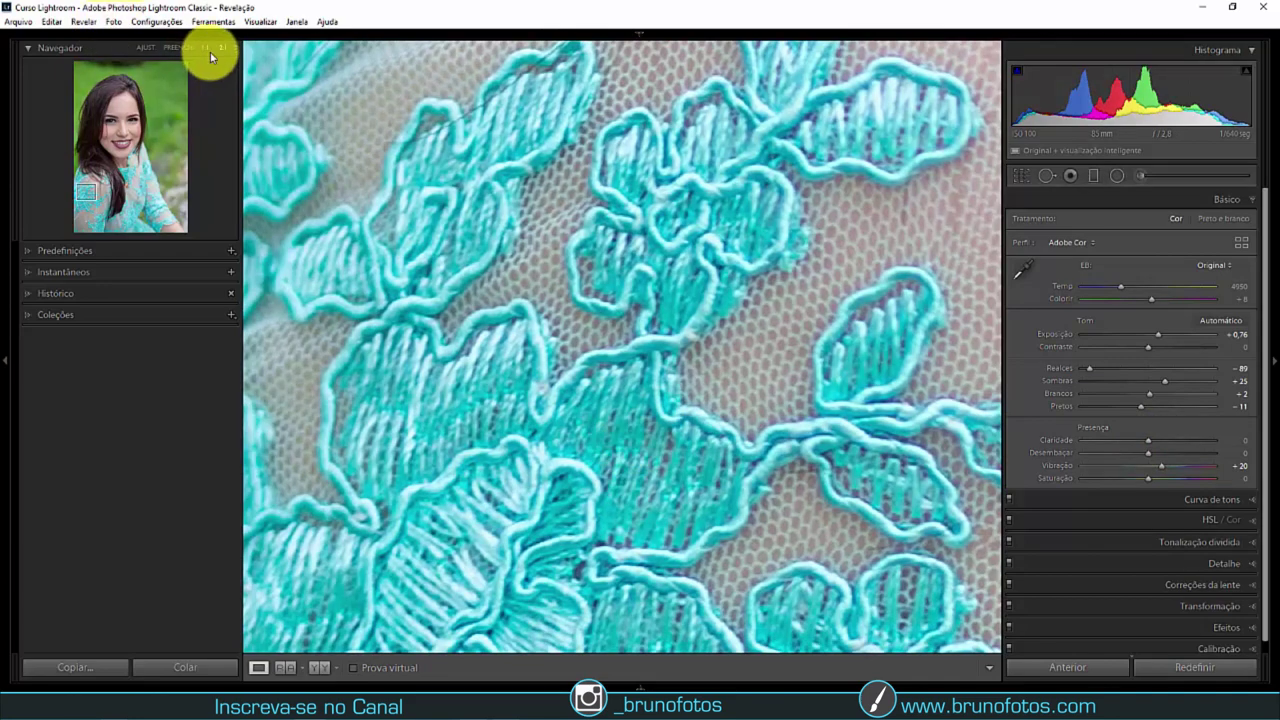
{"action": "left_click", "coordinate": [206, 48]}
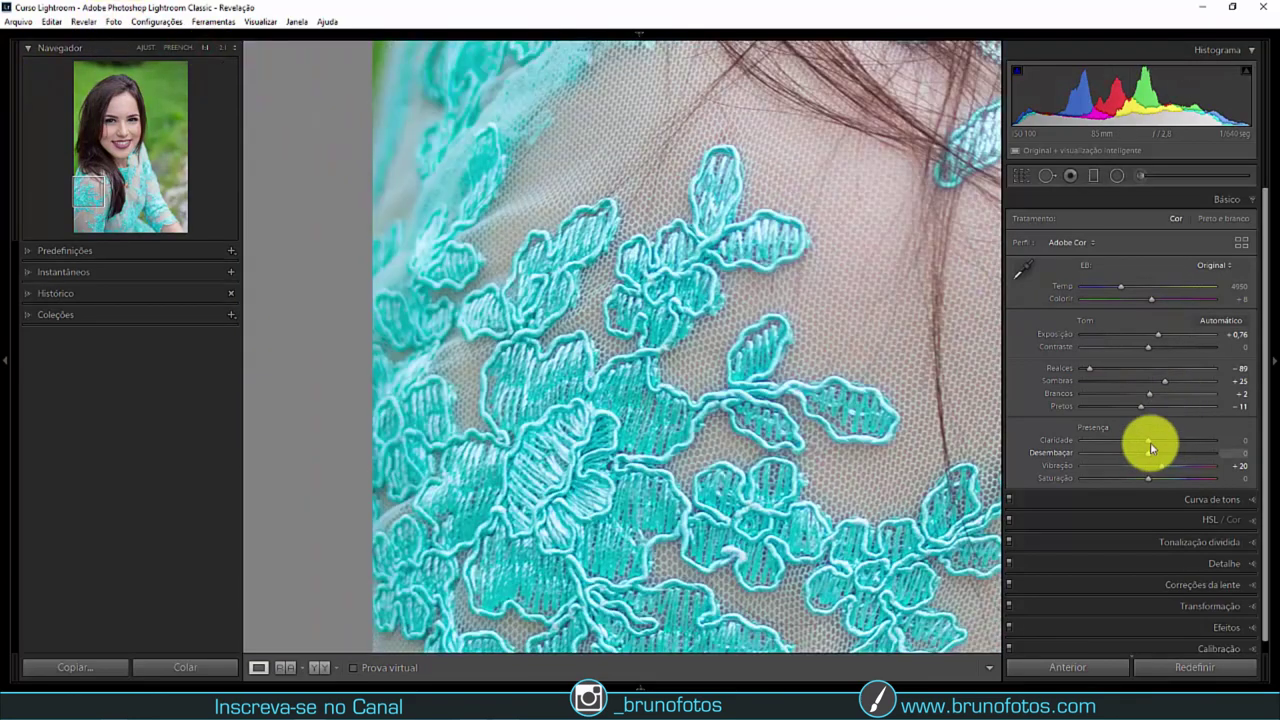
{"action": "left_click_drag", "start_coordinate": [1157, 441], "coordinate": [1214, 445]}
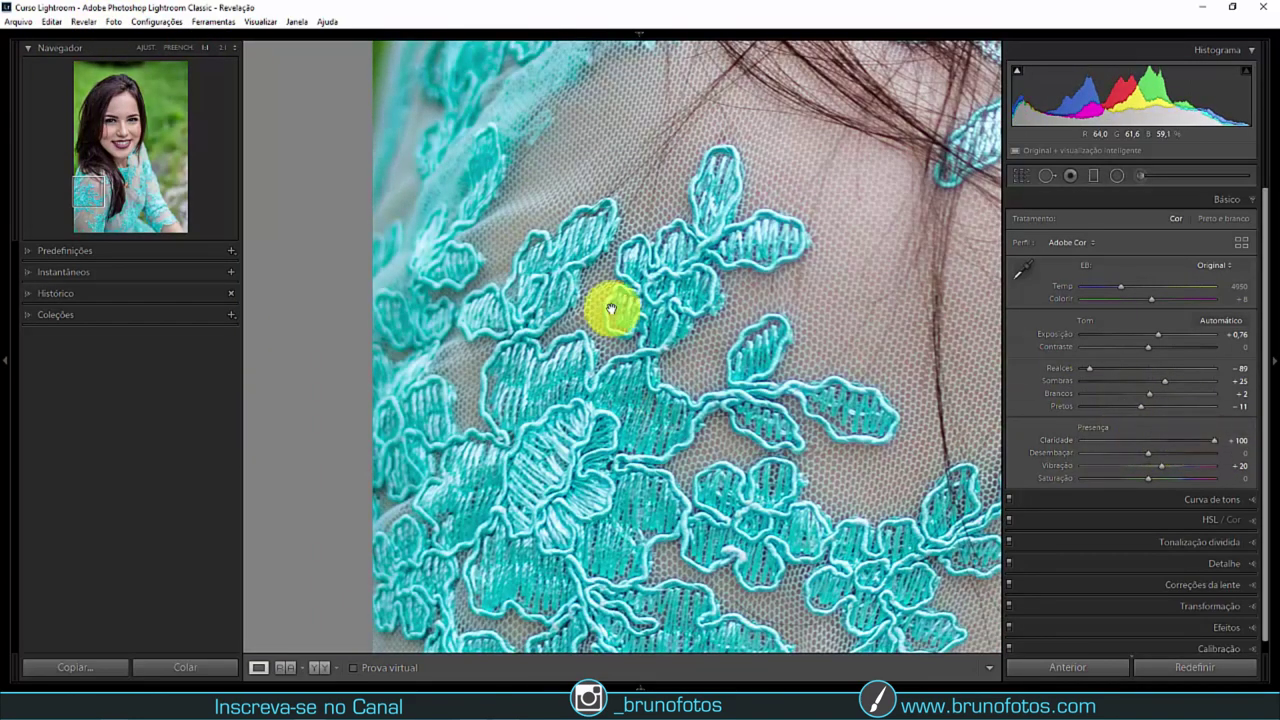
{"action": "left_click_drag", "start_coordinate": [729, 427], "coordinate": [680, 343]}
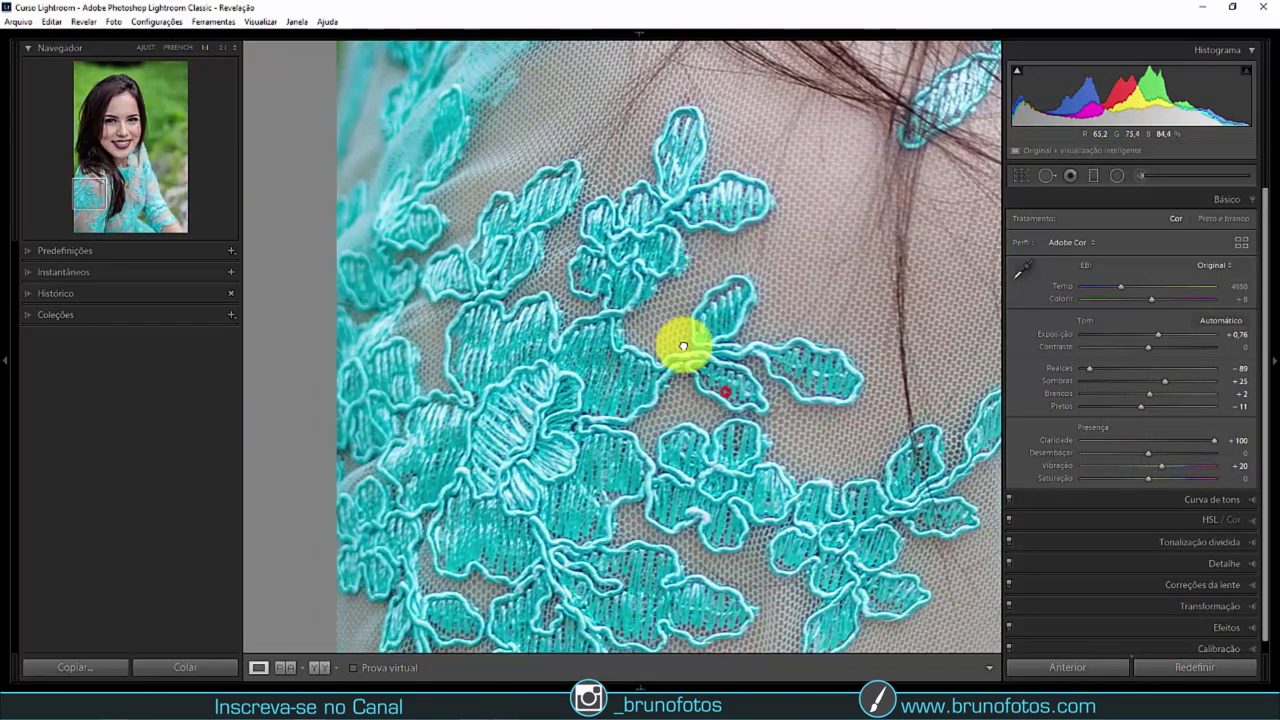
Step: Toggle Clarity between 0 and +100 to compare, ending at +100 in full-photo view
{"action": "double_click", "coordinate": [1214, 443]}
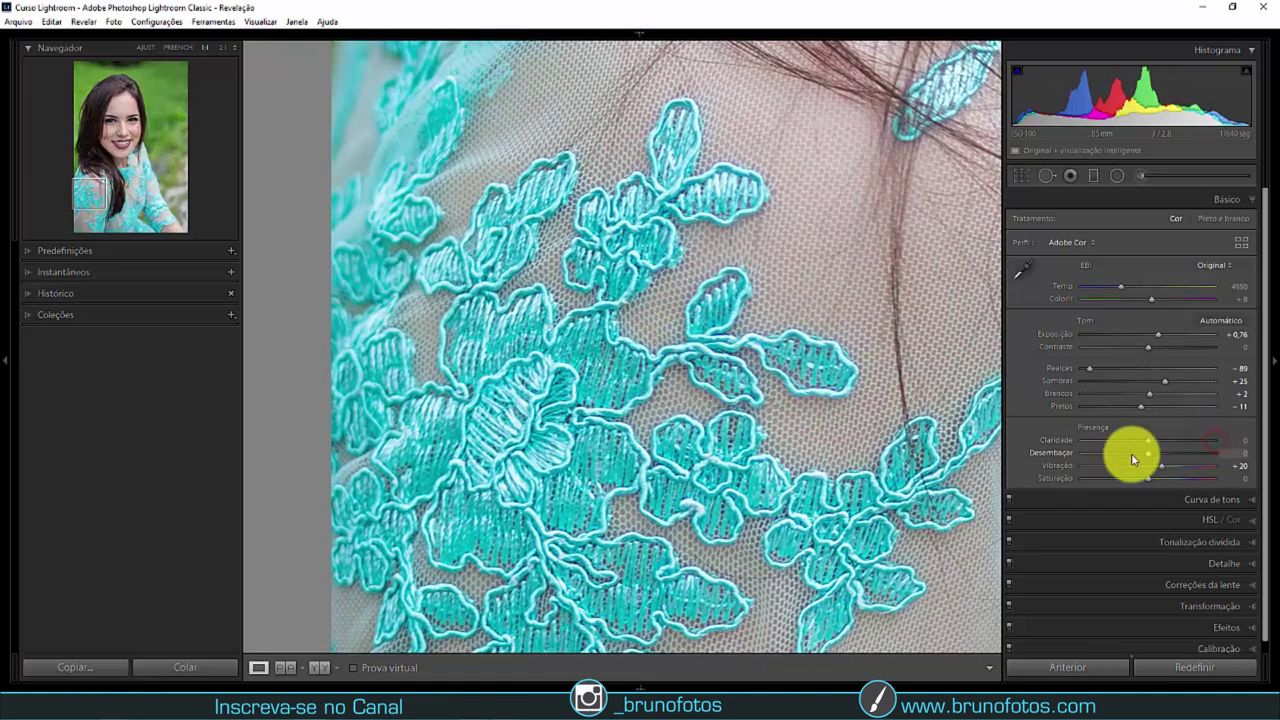
{"action": "left_click_drag", "start_coordinate": [1148, 440], "coordinate": [1254, 448]}
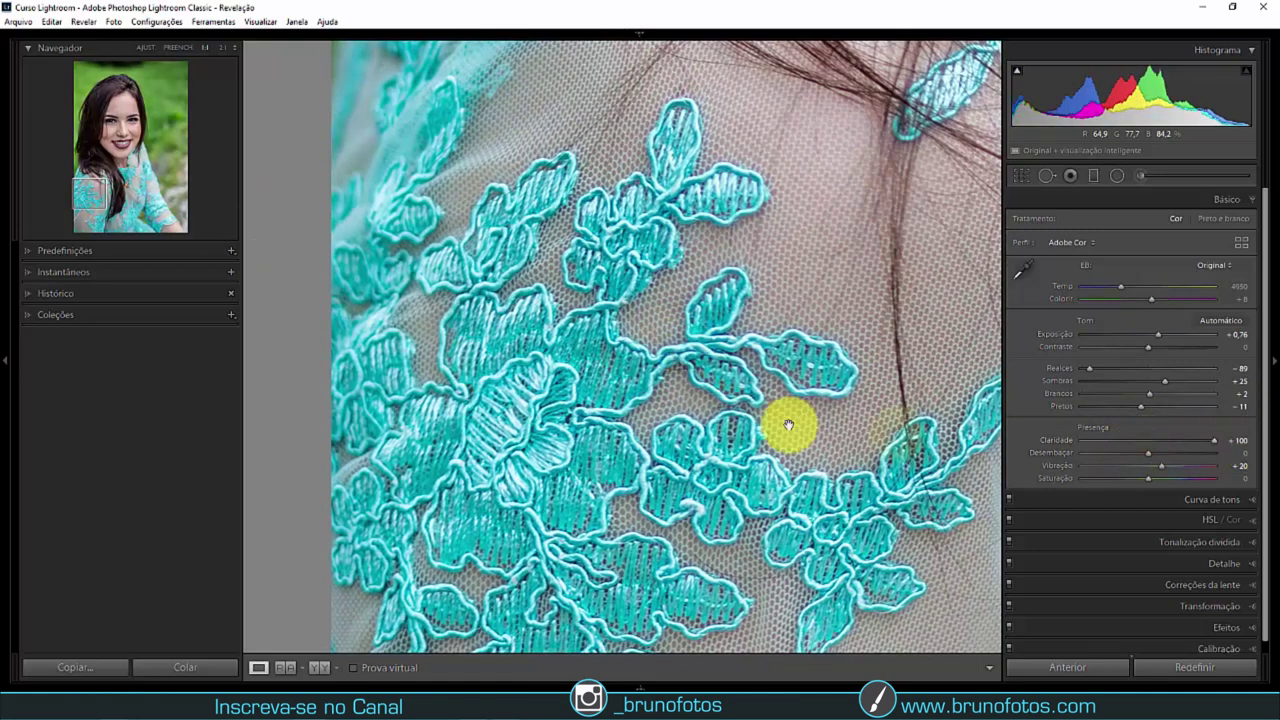
{"action": "double_click", "coordinate": [1216, 443]}
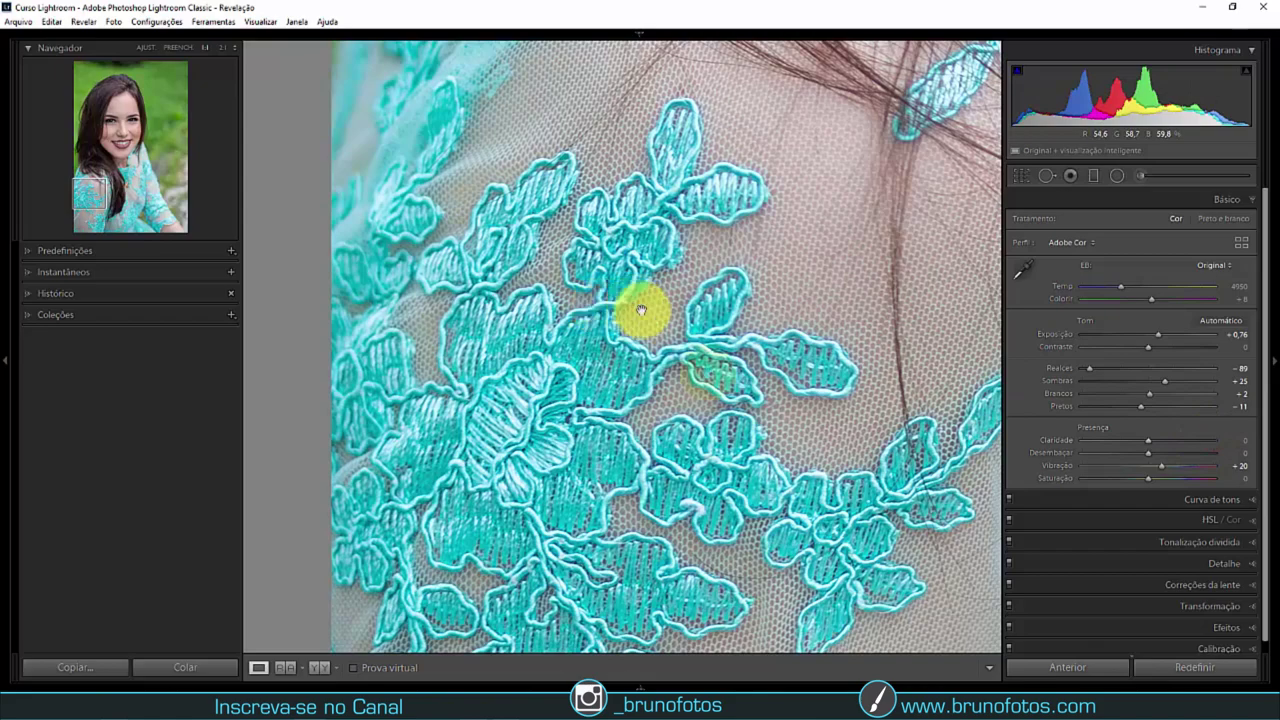
{"action": "left_click_drag", "start_coordinate": [1152, 441], "coordinate": [1260, 455]}
{"action": "left_click", "coordinate": [718, 402]}
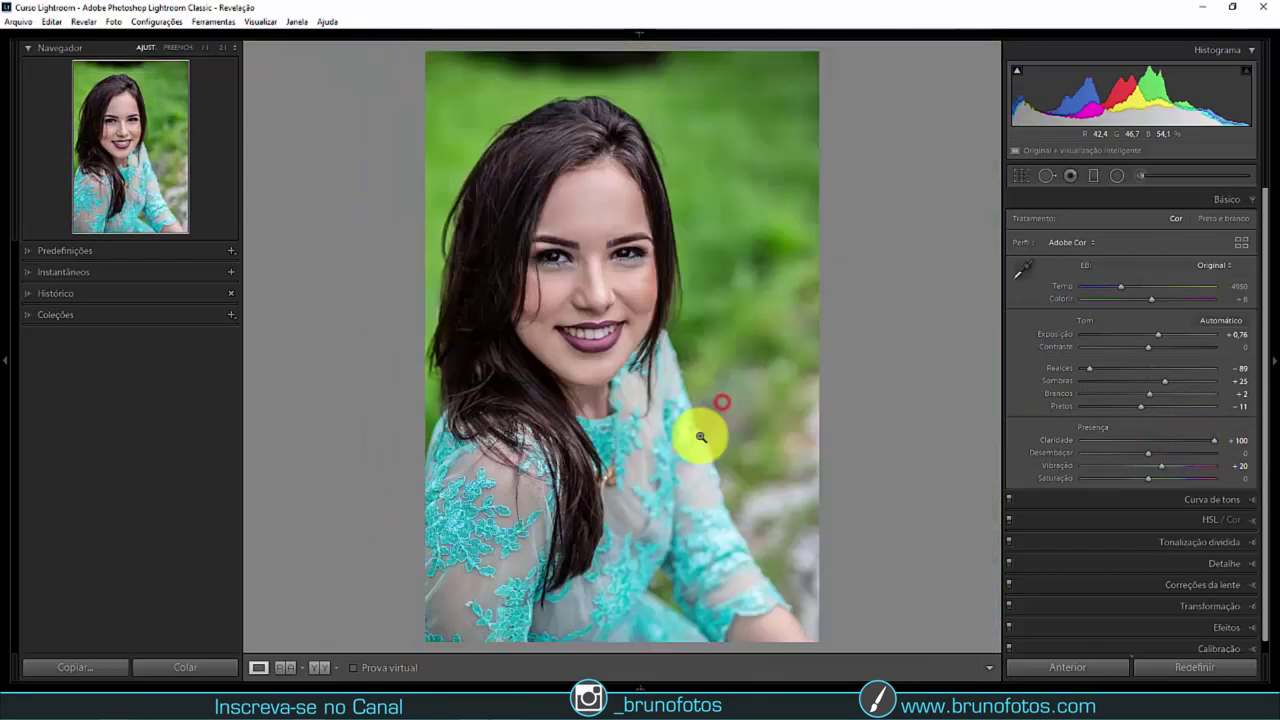
Step: Zoom into the forehead skin, lower Clarity to about +60, then reset it to 0
{"action": "left_click", "coordinate": [570, 211]}
{"action": "left_click_drag", "start_coordinate": [578, 241], "coordinate": [700, 386]}
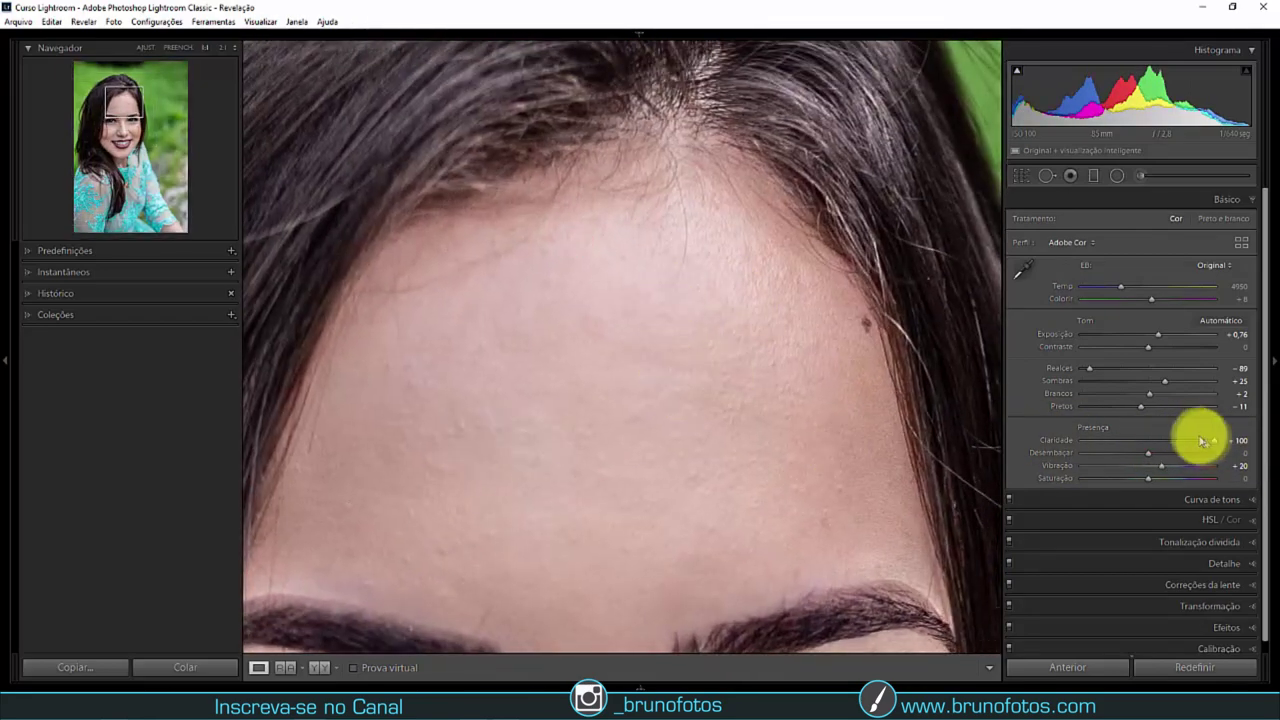
{"action": "mouse_move", "coordinate": [1217, 443]}
{"action": "left_mouse_down"}
{"action": "mouse_move", "coordinate": [1151, 445]}
{"action": "mouse_move", "coordinate": [1197, 442]}
{"action": "left_mouse_up"}
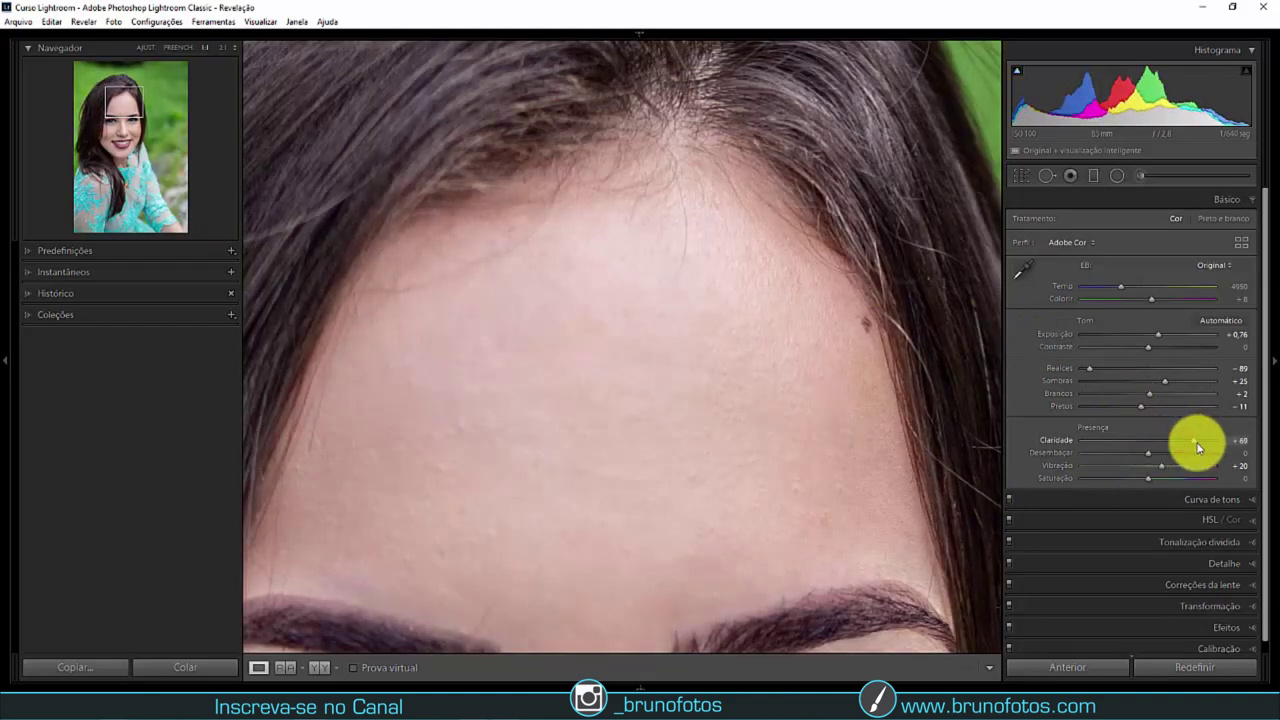
{"action": "double_click", "coordinate": [1195, 442]}
{"action": "left_click", "coordinate": [576, 214]}
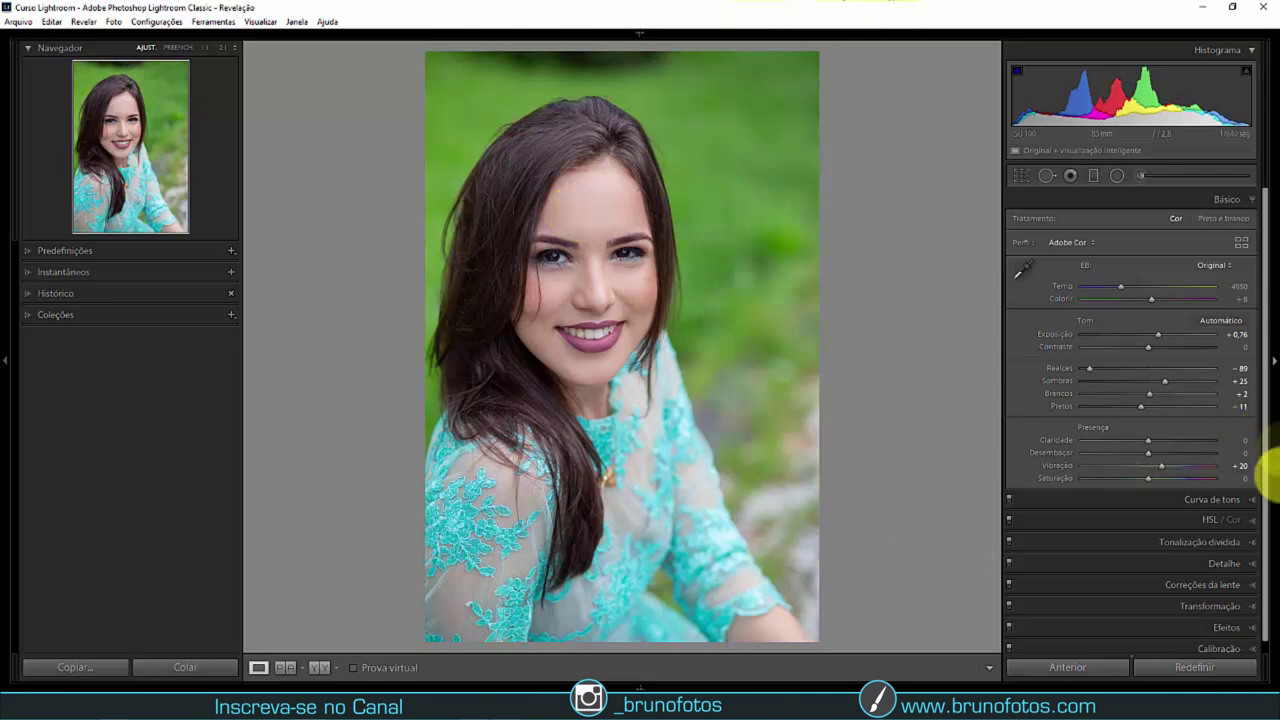
{"action": "left_click", "coordinate": [1245, 563]}
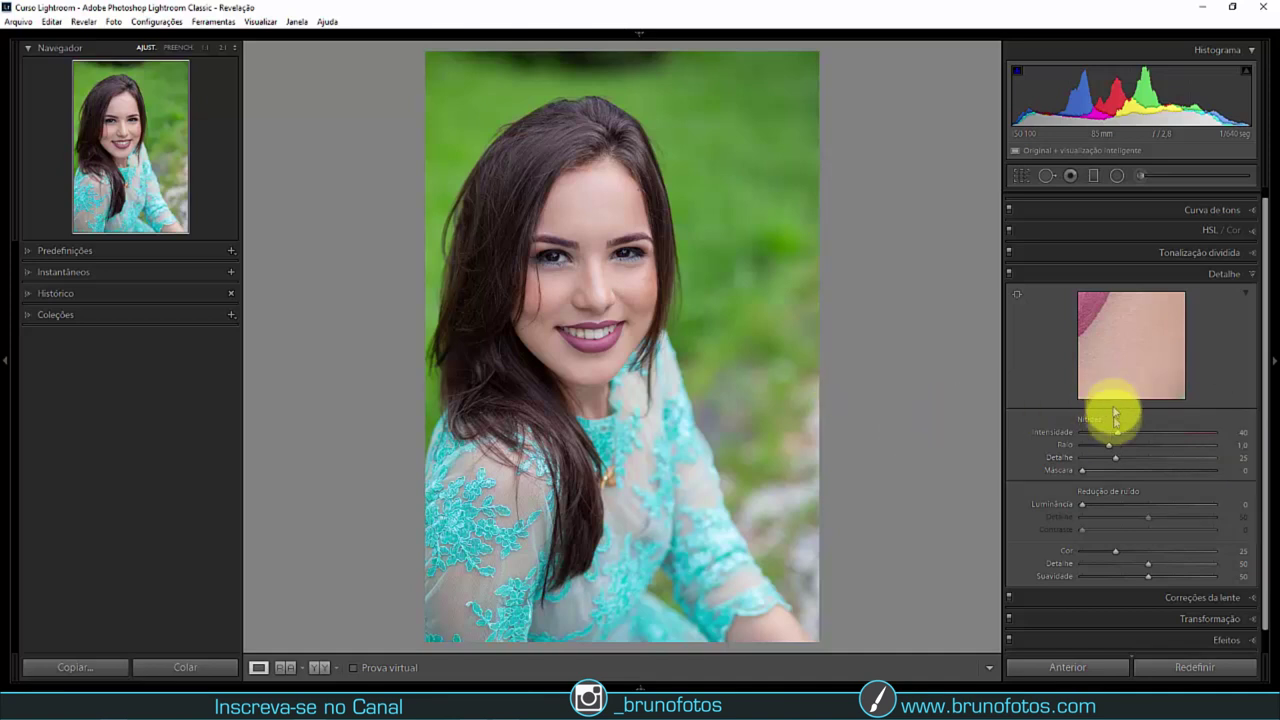
Step: Try raising the sharpening Amount, resetting it to the default 40 each time
{"action": "left_click_drag", "start_coordinate": [1116, 434], "coordinate": [1161, 435]}
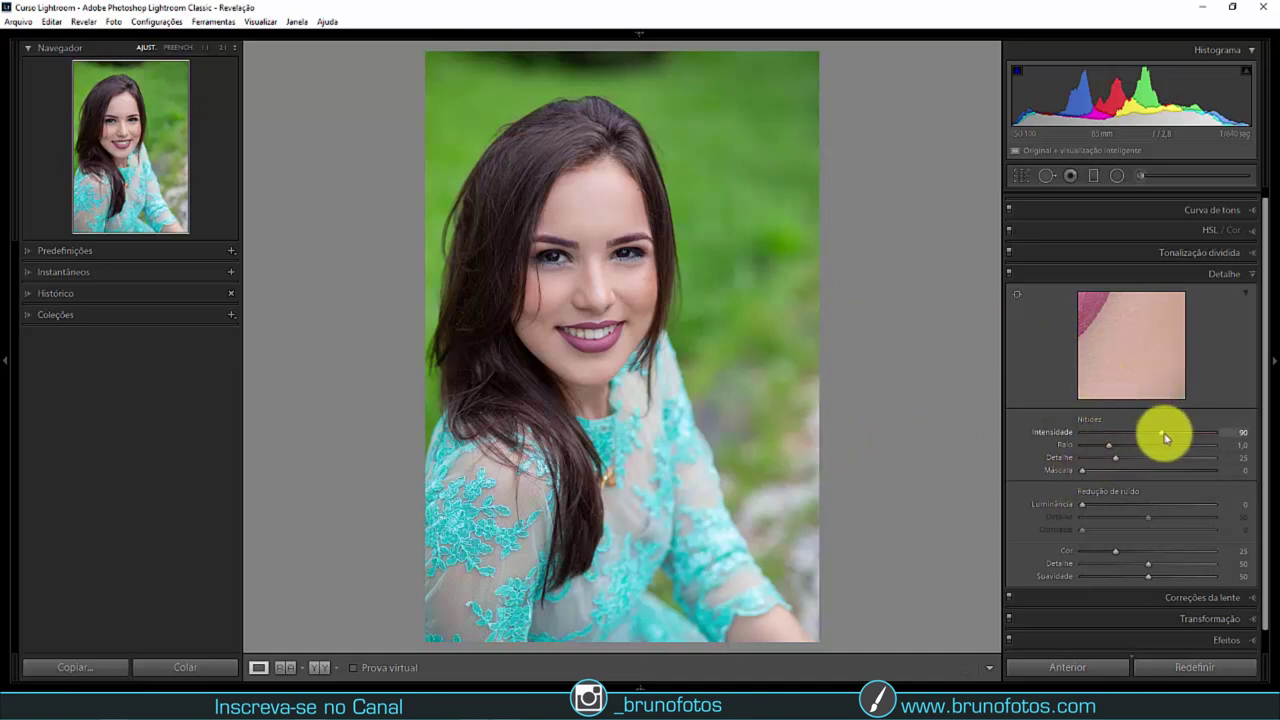
{"action": "double_click", "coordinate": [1161, 434]}
{"action": "left_click_drag", "start_coordinate": [1117, 433], "coordinate": [1127, 438]}
{"action": "double_click", "coordinate": [1052, 432]}
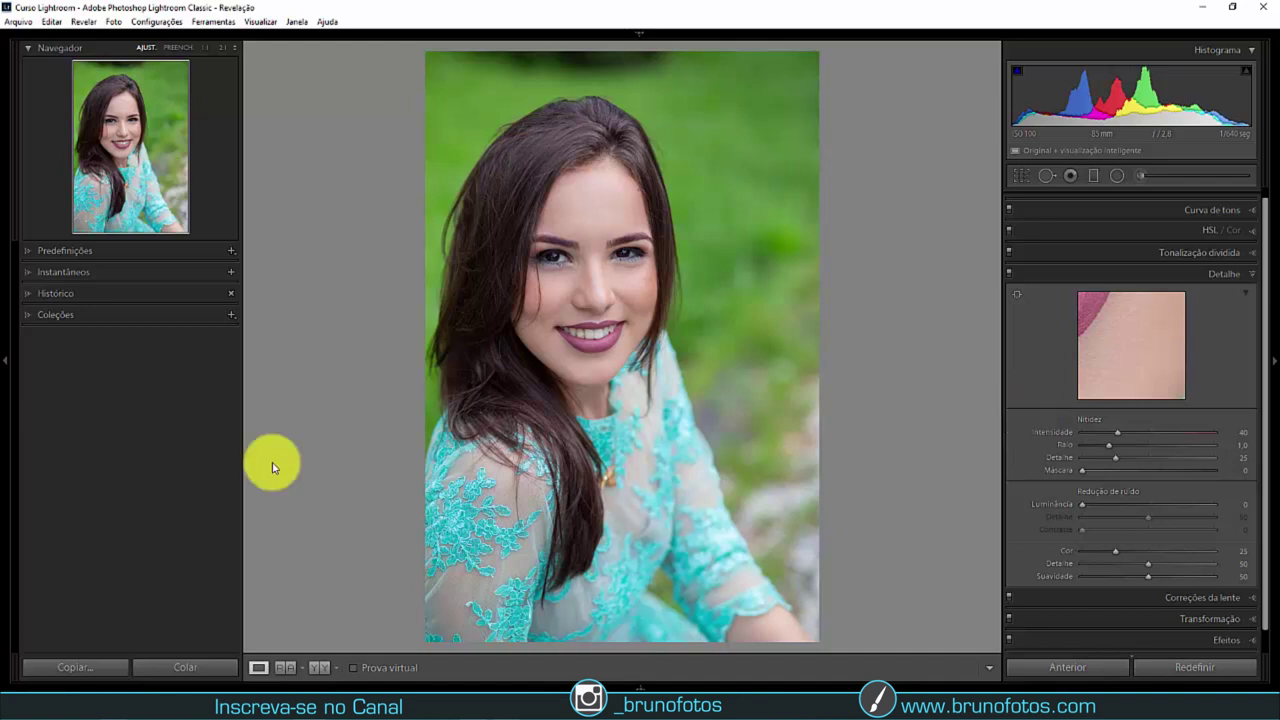
{"action": "key", "text": "alt"}
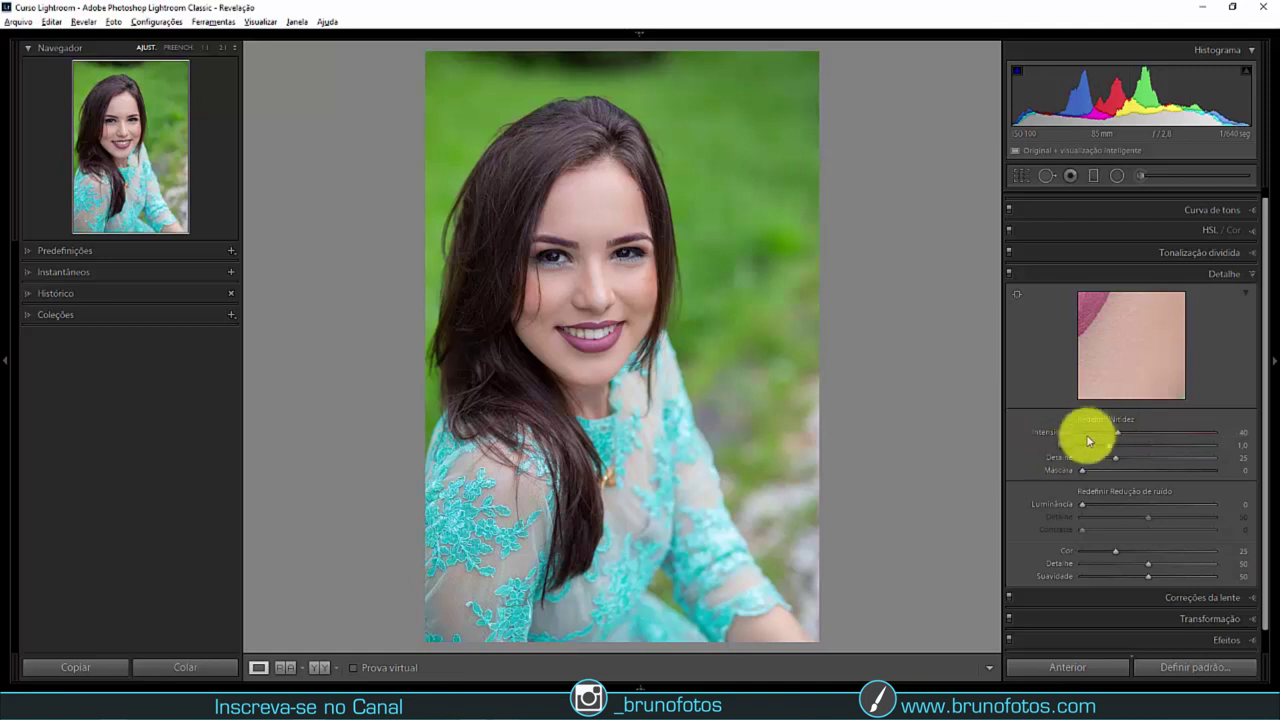
Step: Preview sharpening Amount above 100 in grayscale, then reset it to 40
{"action": "left_click_drag", "start_coordinate": [1117, 436], "coordinate": [1136, 433]}
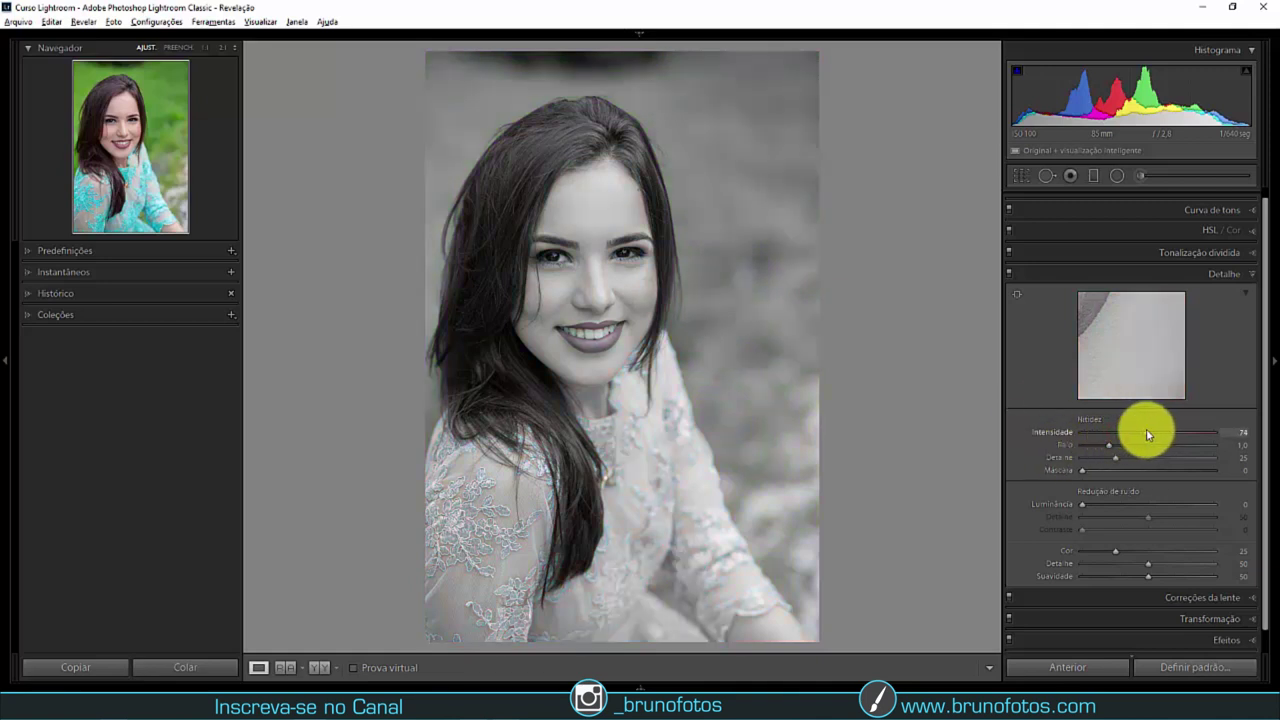
{"action": "left_click_drag", "start_coordinate": [1153, 434], "coordinate": [1179, 433]}
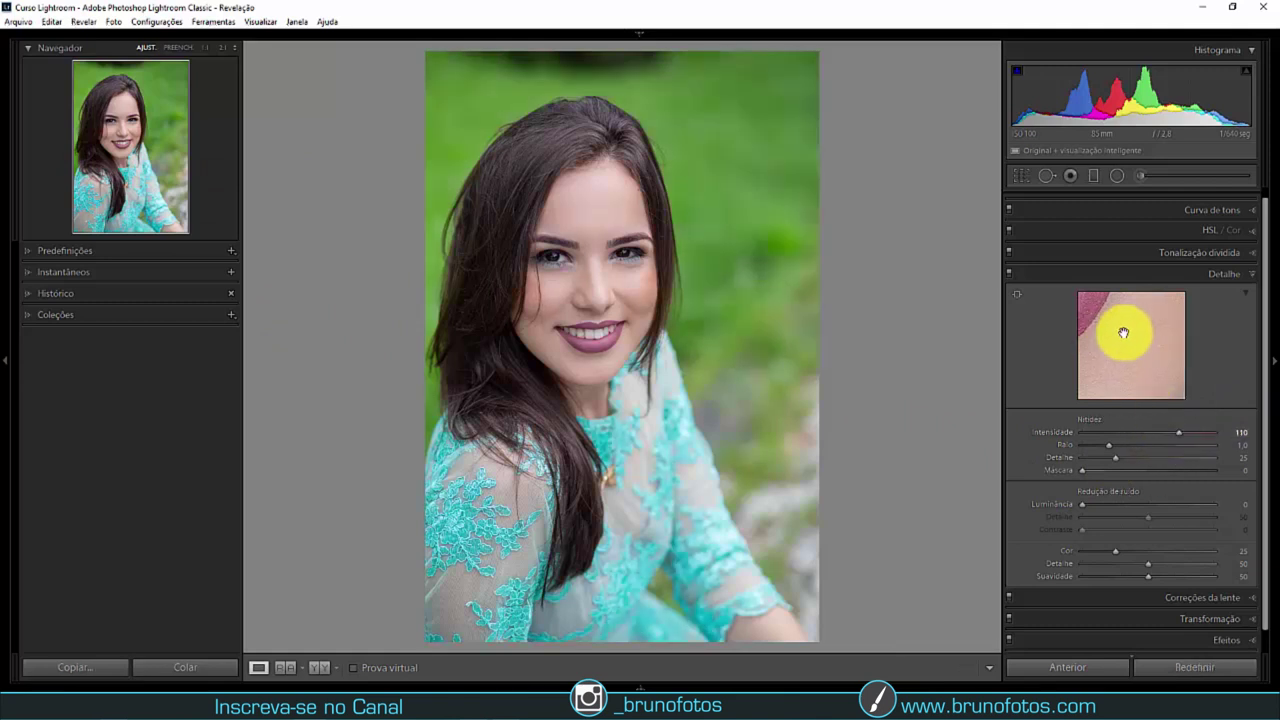
{"action": "mouse_move", "coordinate": [1132, 358]}
{"action": "left_mouse_down"}
{"action": "mouse_move", "coordinate": [1117, 329]}
{"action": "mouse_move", "coordinate": [1200, 380]}
{"action": "mouse_move", "coordinate": [1123, 323]}
{"action": "mouse_move", "coordinate": [1157, 378]}
{"action": "mouse_move", "coordinate": [1100, 343]}
{"action": "mouse_move", "coordinate": [1143, 357]}
{"action": "mouse_move", "coordinate": [1120, 334]}
{"action": "mouse_move", "coordinate": [1199, 329]}
{"action": "mouse_move", "coordinate": [1151, 349]}
{"action": "mouse_move", "coordinate": [1143, 320]}
{"action": "left_mouse_up"}
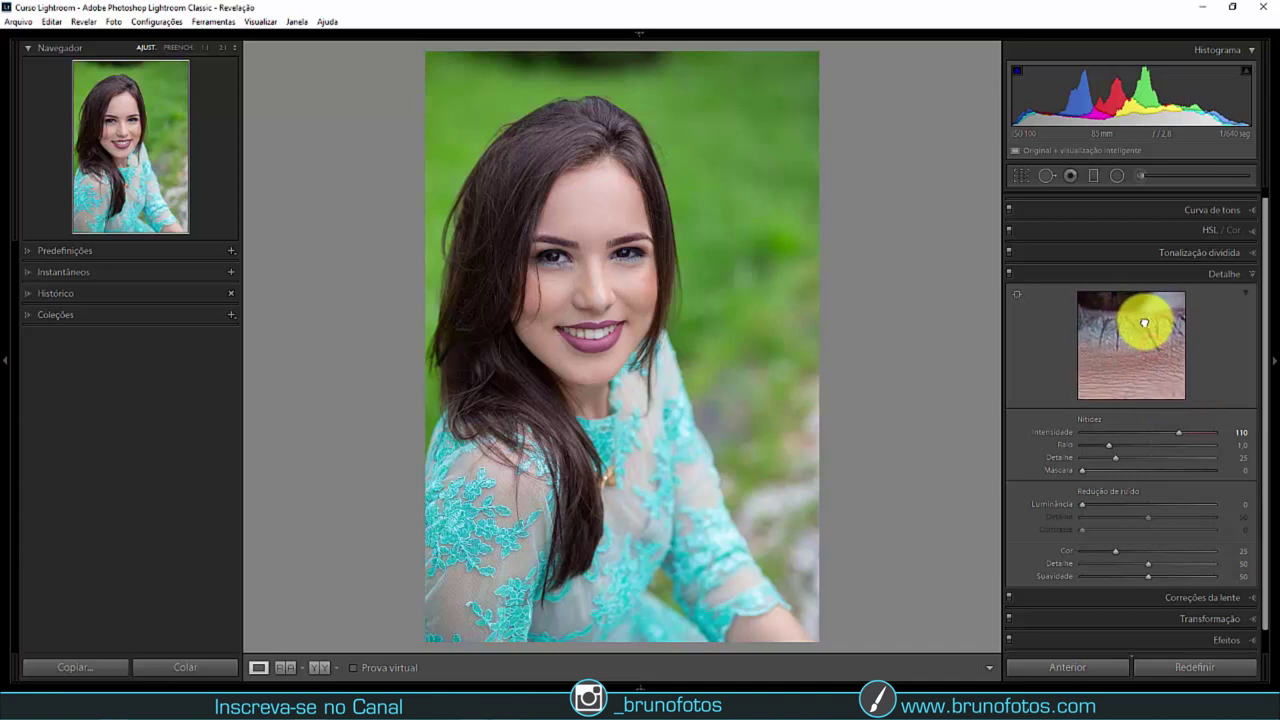
{"action": "double_click", "coordinate": [1182, 434]}
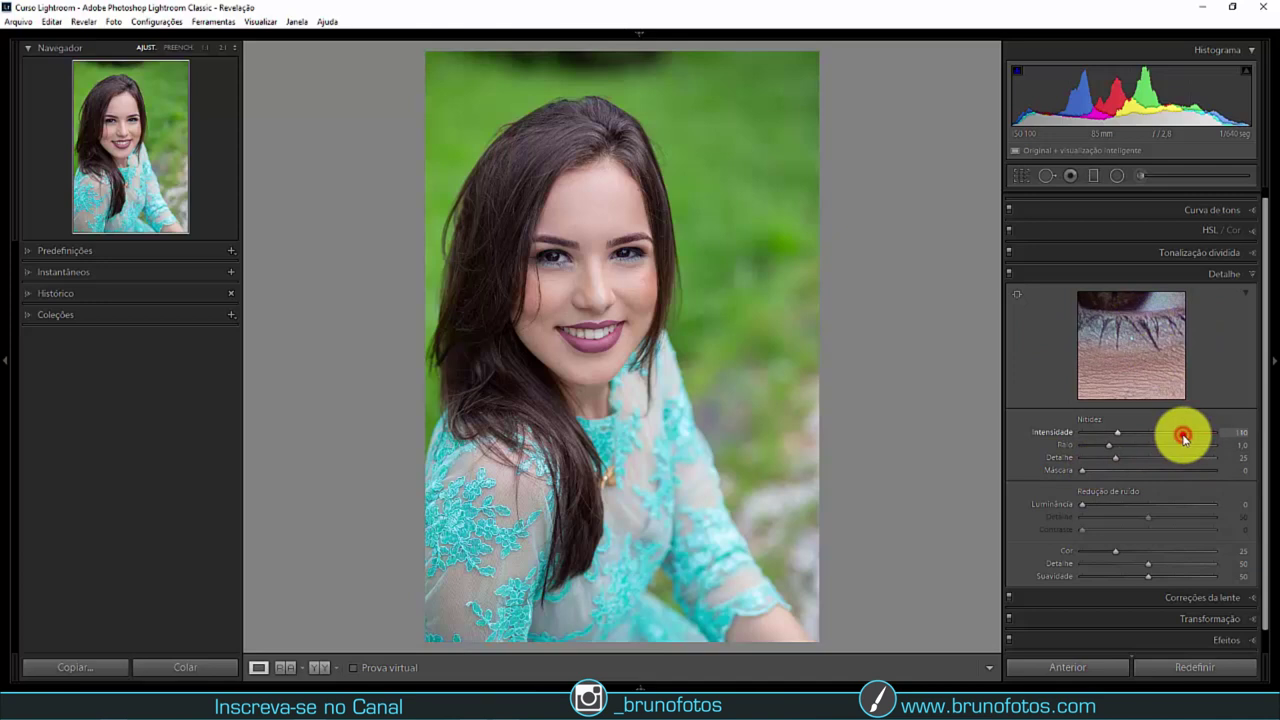
Step: With the Alt grayscale preview, raise the sharpening Amount to 150
{"action": "key", "text": "alt"}
{"action": "left_click_drag", "start_coordinate": [1118, 435], "coordinate": [1155, 440]}
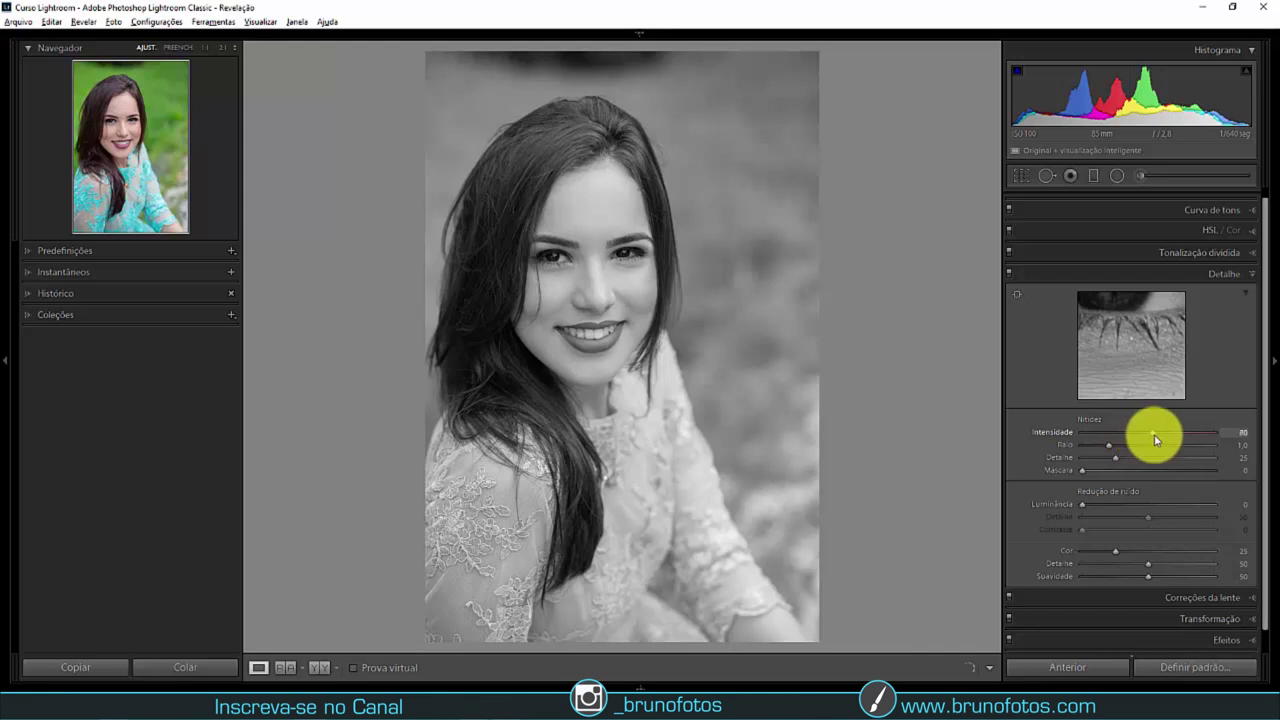
{"action": "left_click_drag", "start_coordinate": [1161, 441], "coordinate": [1239, 443]}
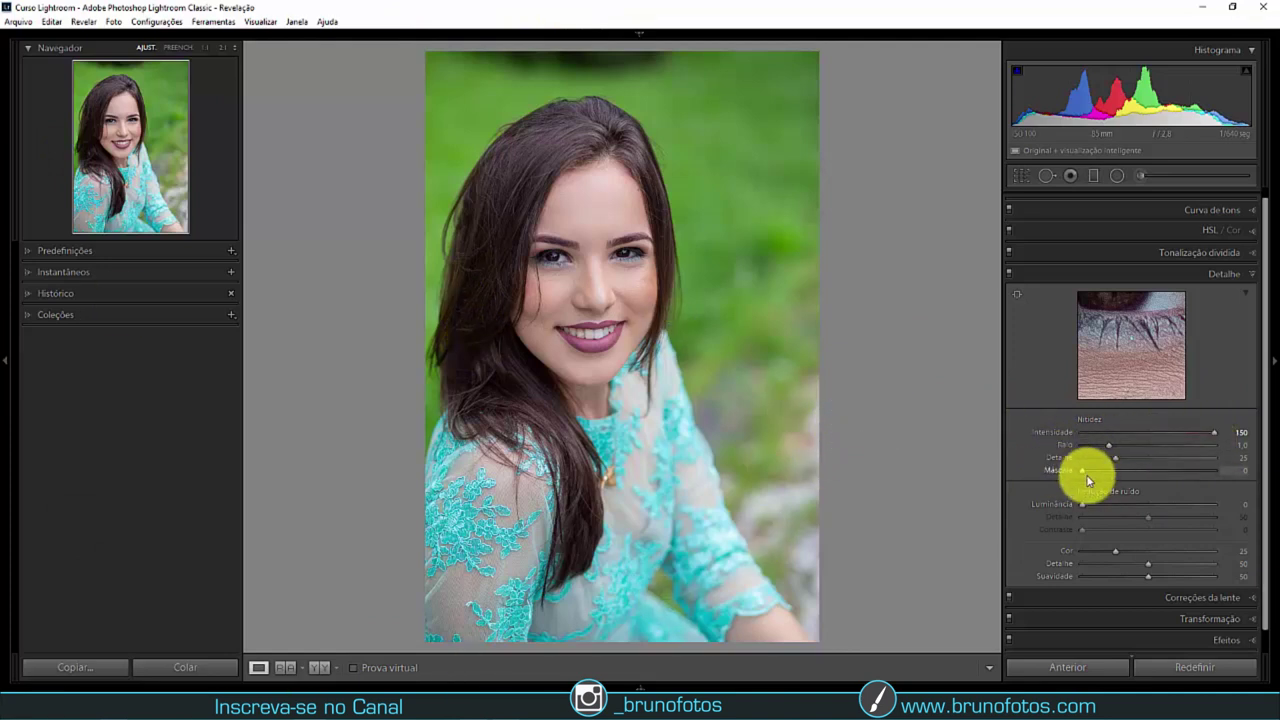
{"action": "key", "text": "alt"}
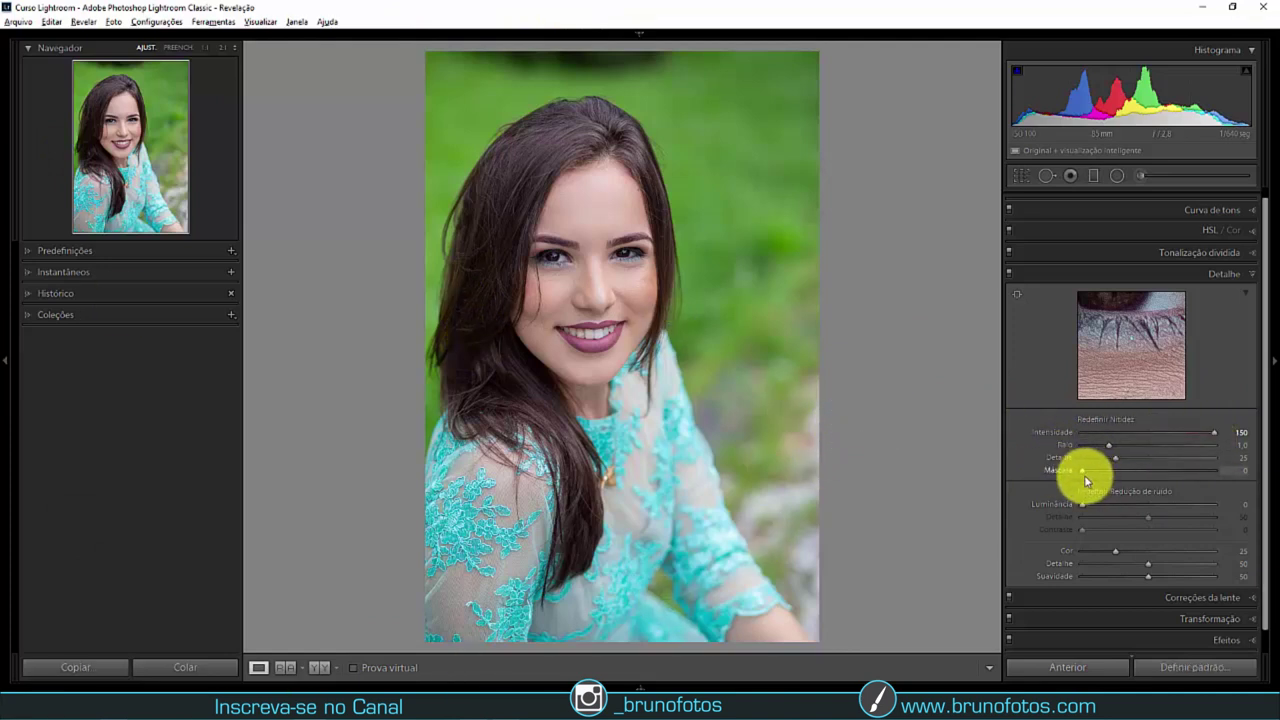
Step: Set sharpening Masking to 60 using the Alt edge-mask preview, then zoom into the eye
{"action": "left_click_drag", "start_coordinate": [1083, 473], "coordinate": [1161, 487]}
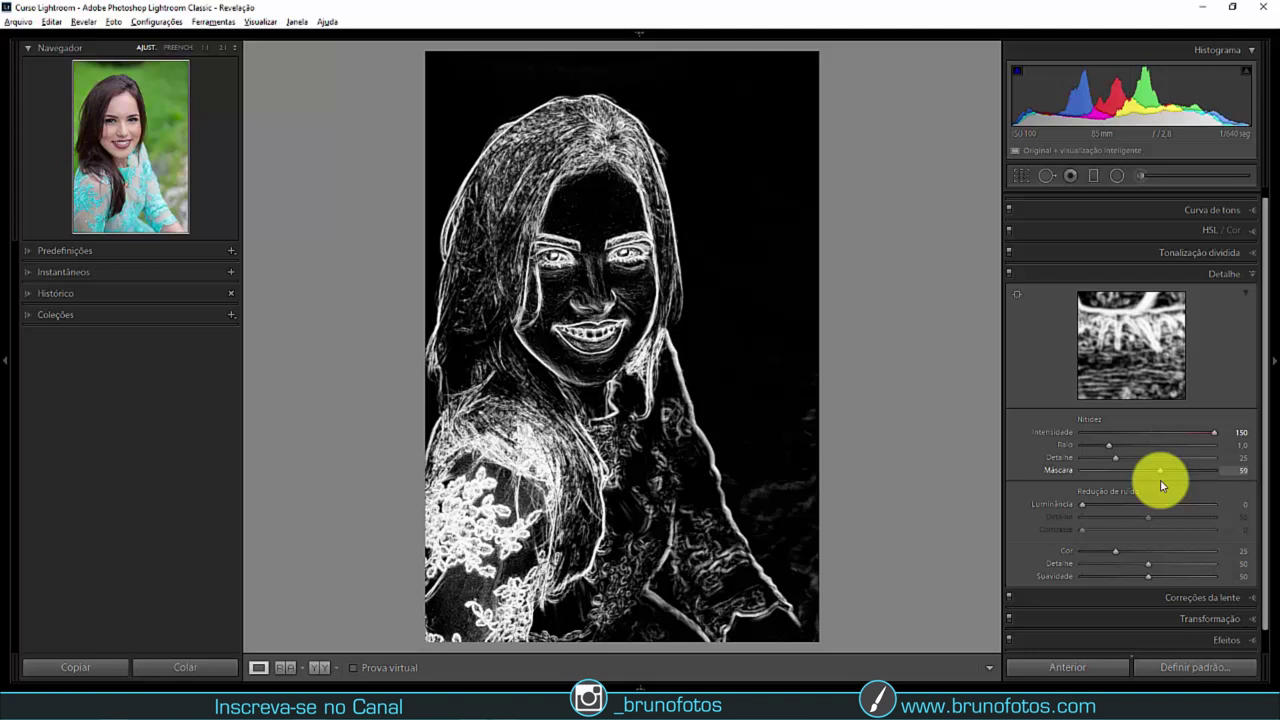
{"action": "left_click_drag", "start_coordinate": [1161, 486], "coordinate": [1163, 486]}
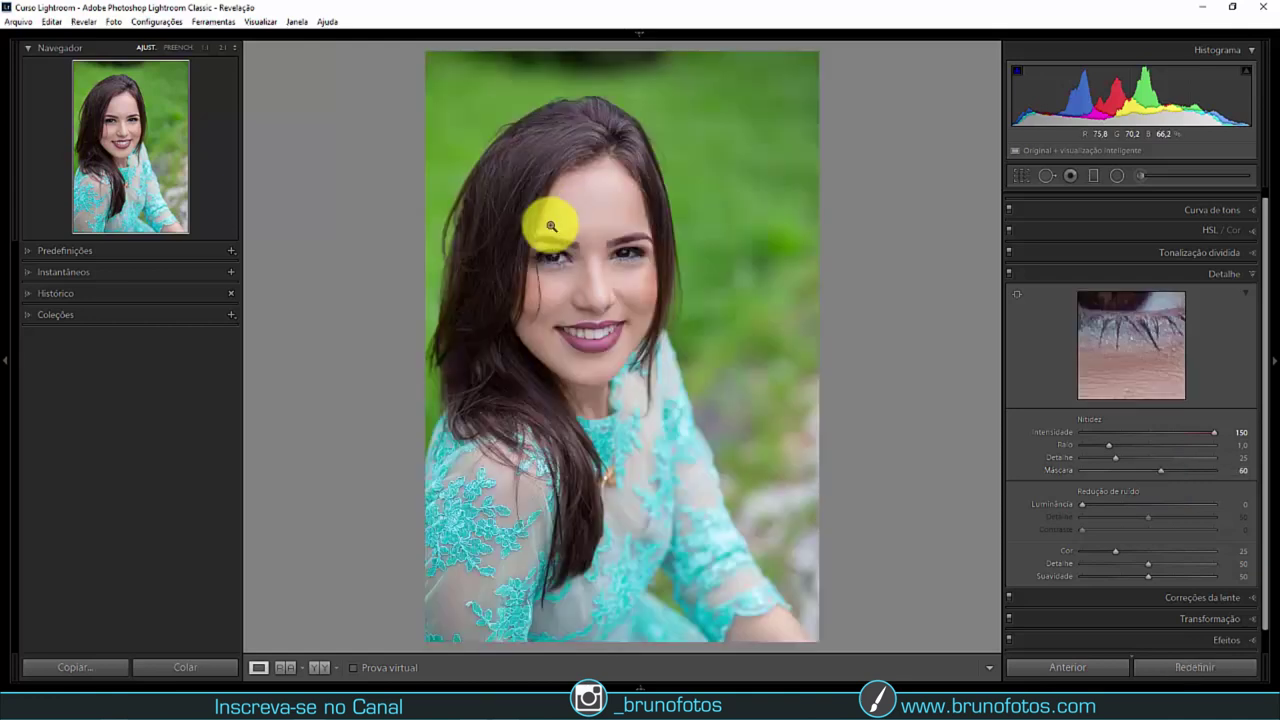
{"action": "left_click", "coordinate": [537, 273]}
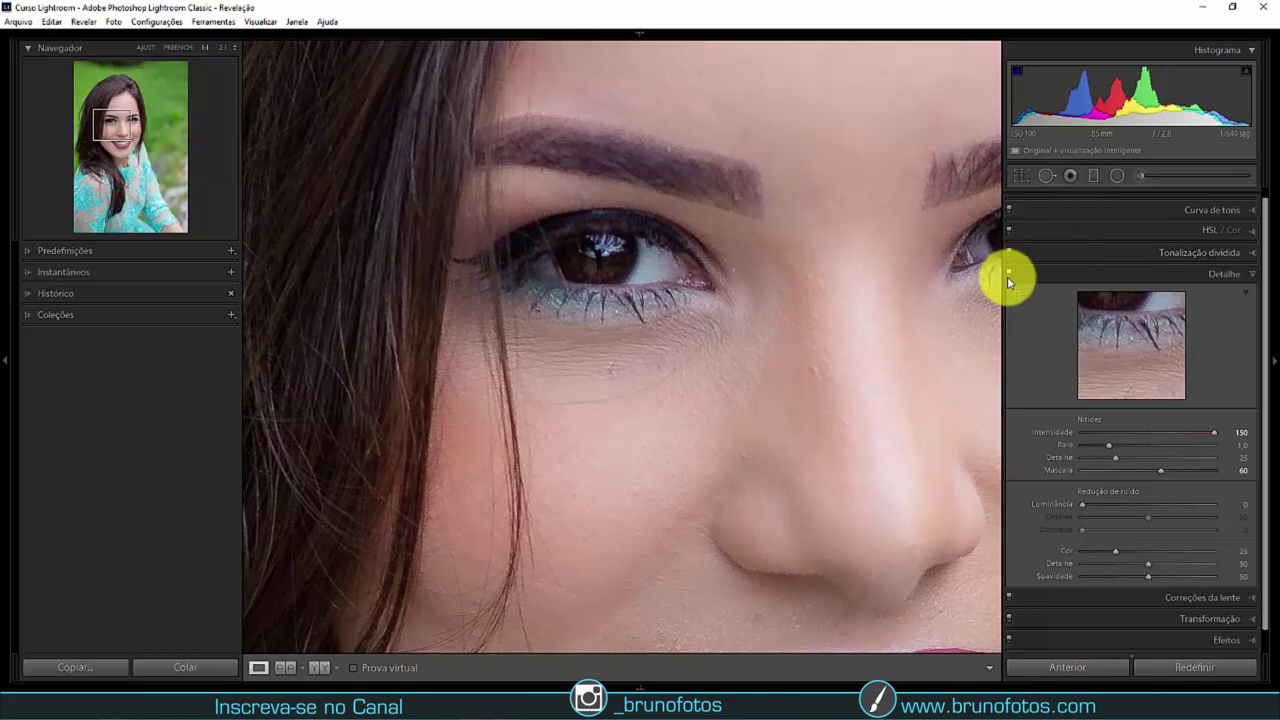
Step: Compare with Detail switched off, then lower sharpening Amount from 150 to 80 on the eye
{"action": "left_click", "coordinate": [1009, 273]}
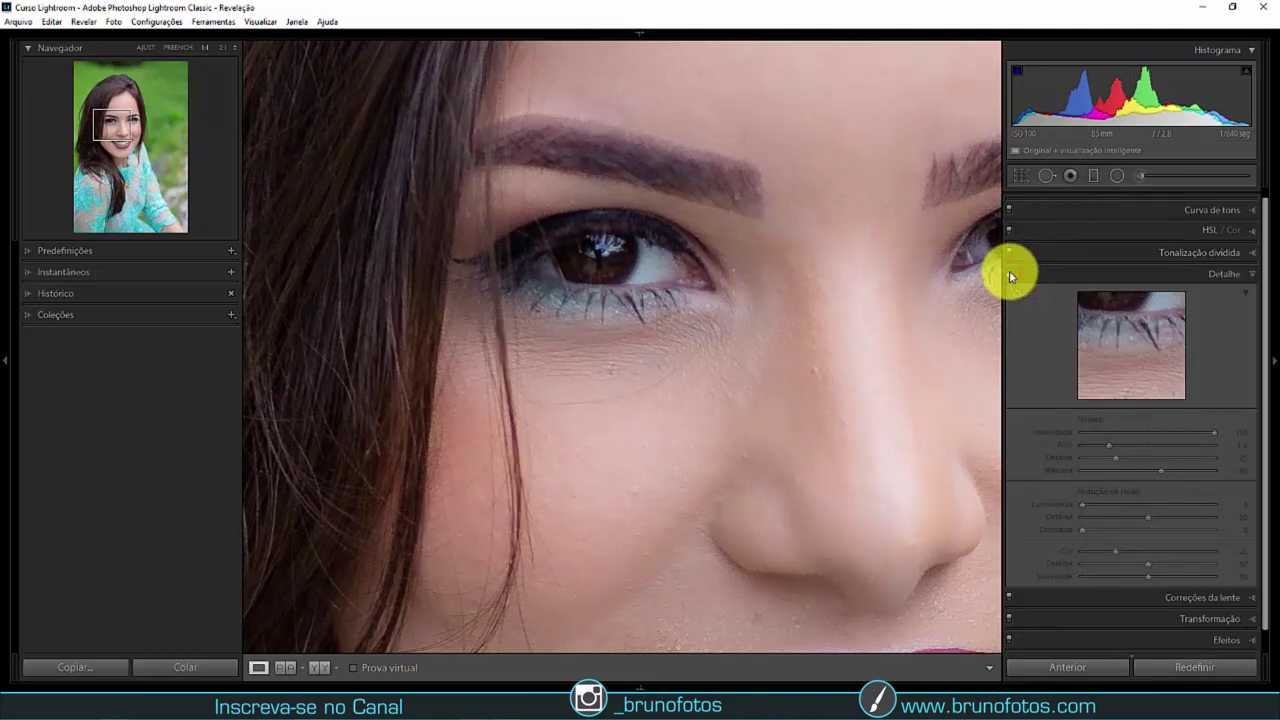
{"action": "left_click", "coordinate": [1009, 273]}
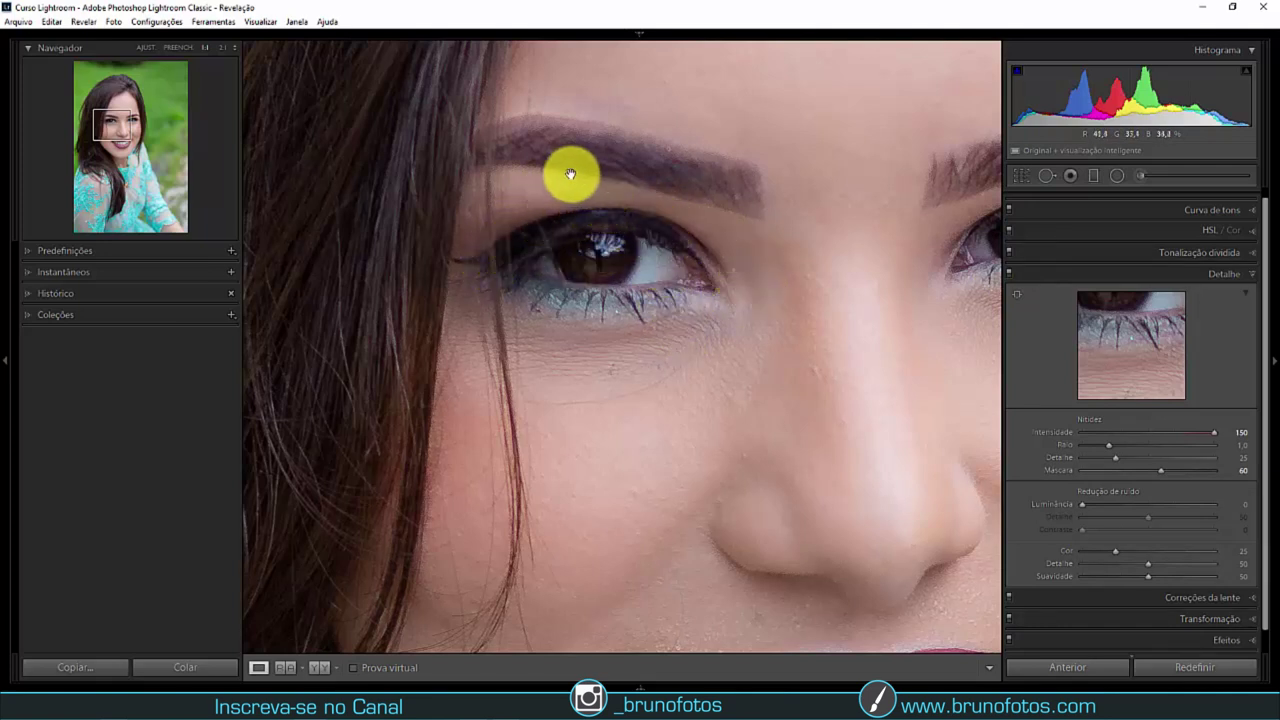
{"action": "left_click_drag", "start_coordinate": [716, 258], "coordinate": [702, 230]}
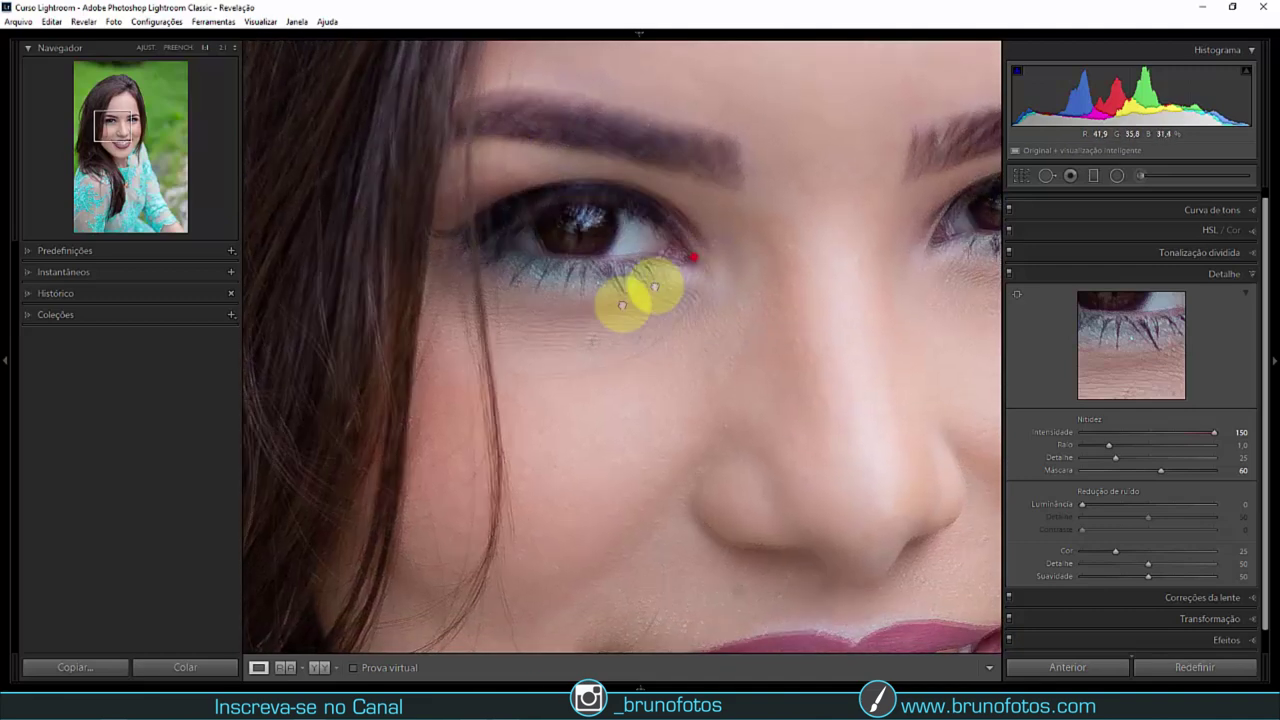
{"action": "left_click", "coordinate": [663, 277]}
{"action": "left_click", "coordinate": [777, 343]}
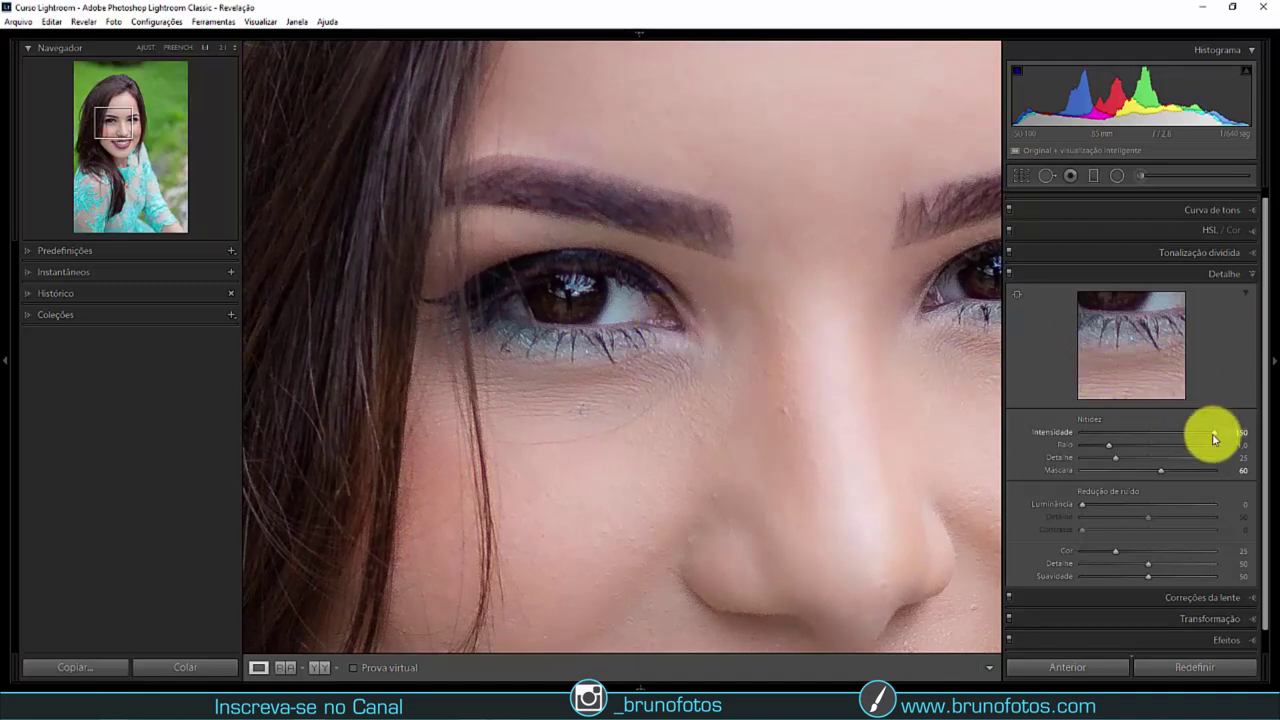
{"action": "left_click_drag", "start_coordinate": [1214, 438], "coordinate": [1155, 443]}
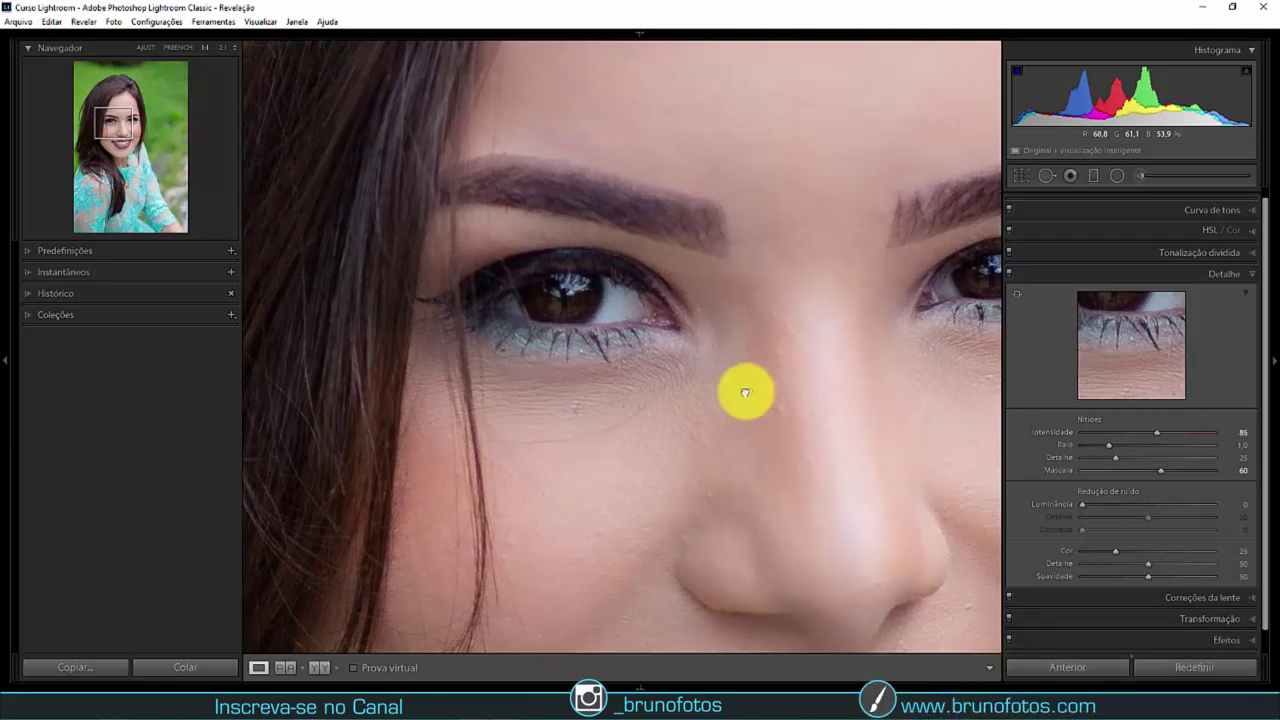
Step: Frame both eyes and toggle the Detail panel for a before/after of Amount 80
{"action": "left_click_drag", "start_coordinate": [749, 391], "coordinate": [580, 417]}
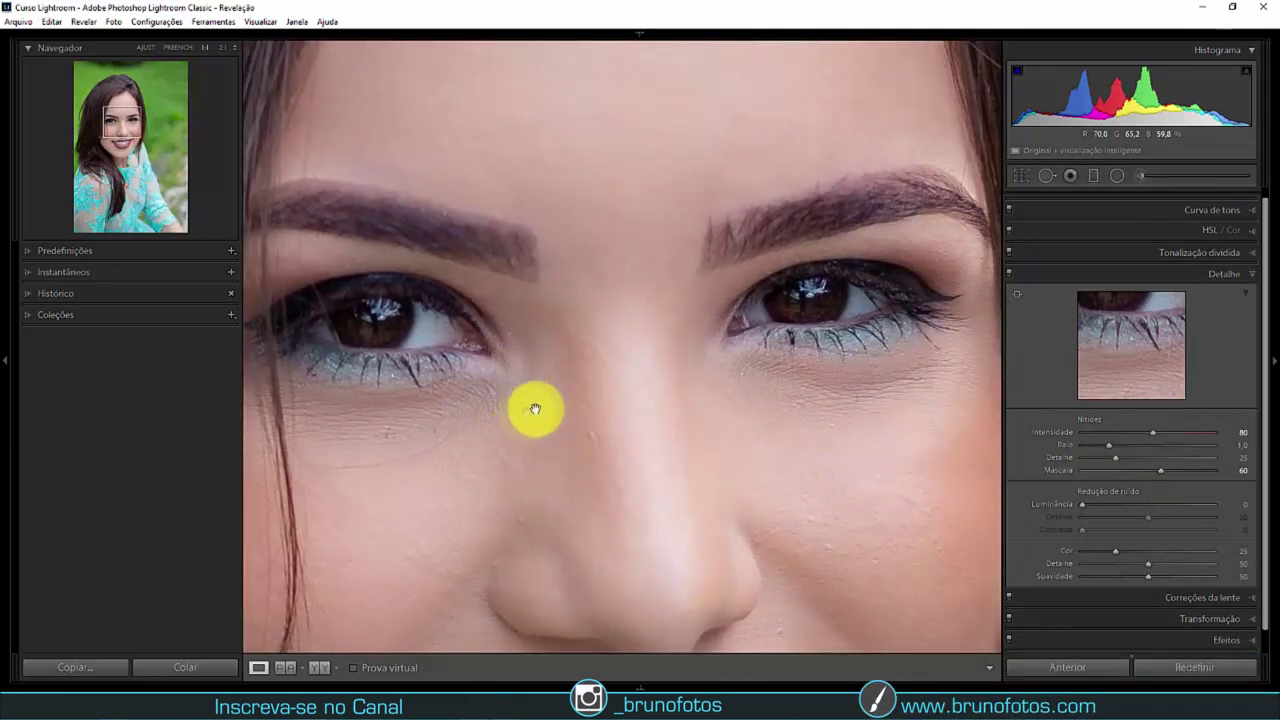
{"action": "left_click_drag", "start_coordinate": [729, 400], "coordinate": [689, 409]}
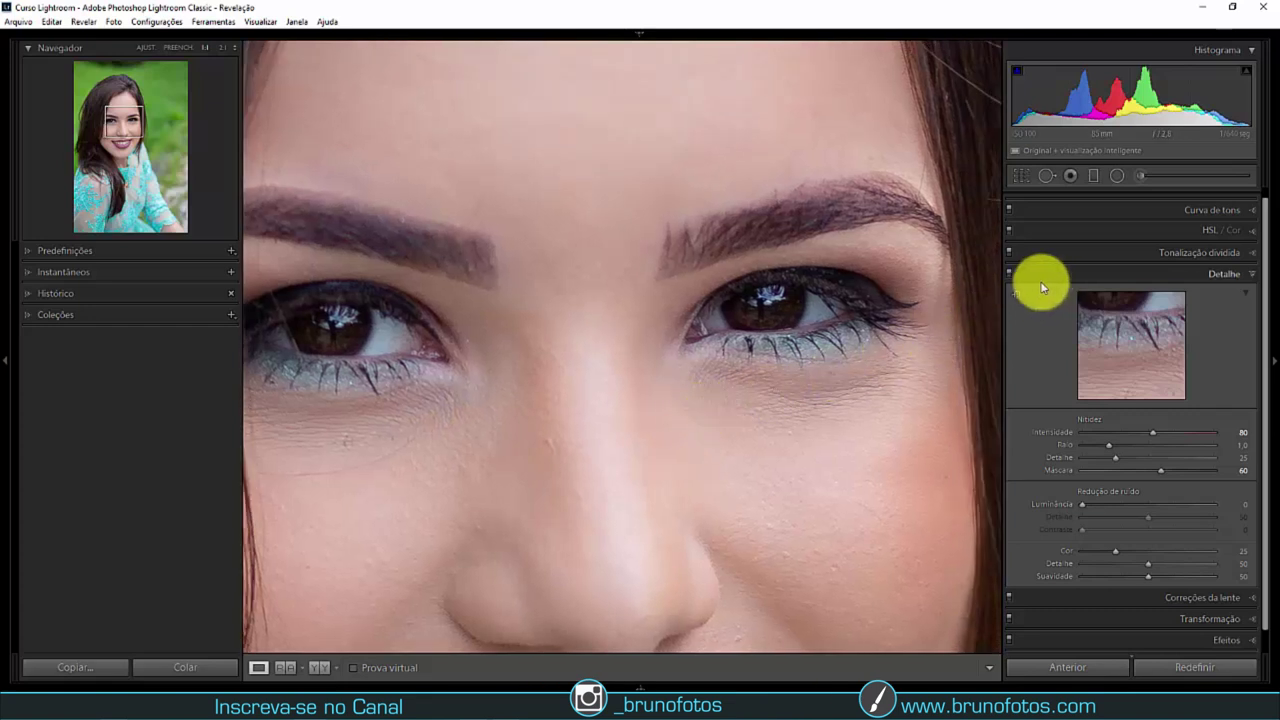
{"action": "left_click", "coordinate": [1010, 276]}
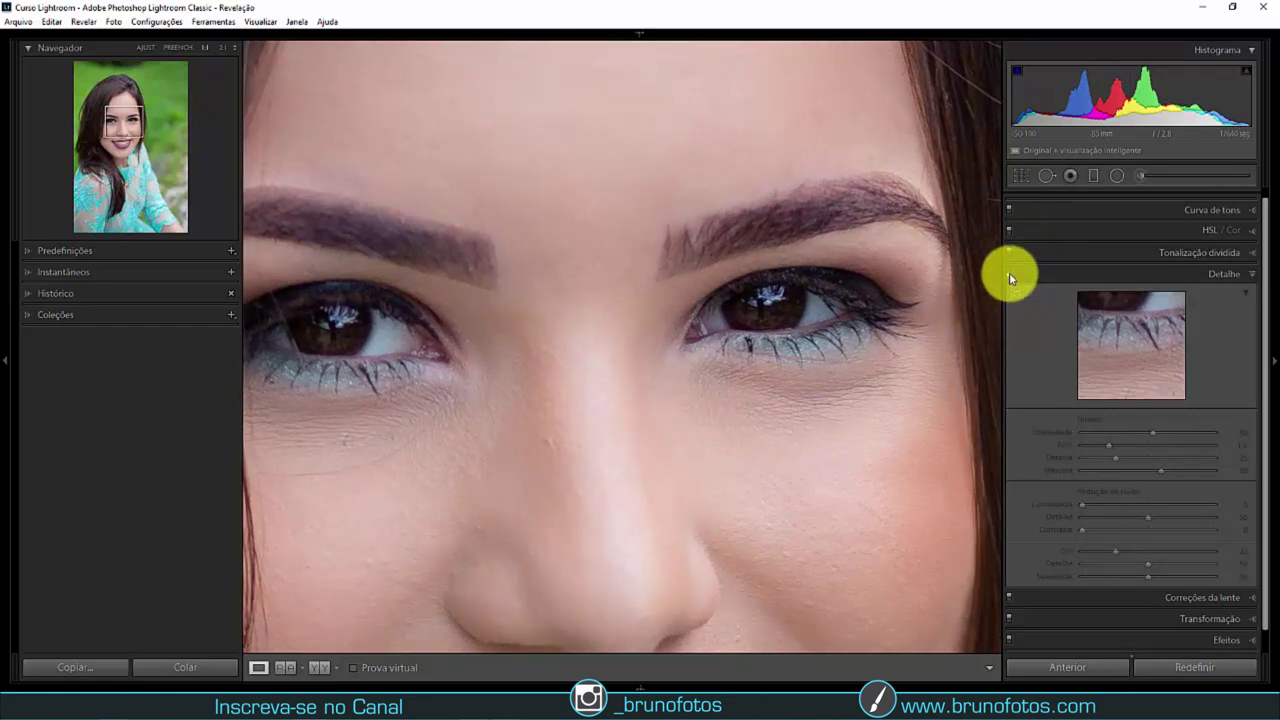
{"action": "left_click", "coordinate": [1009, 275]}
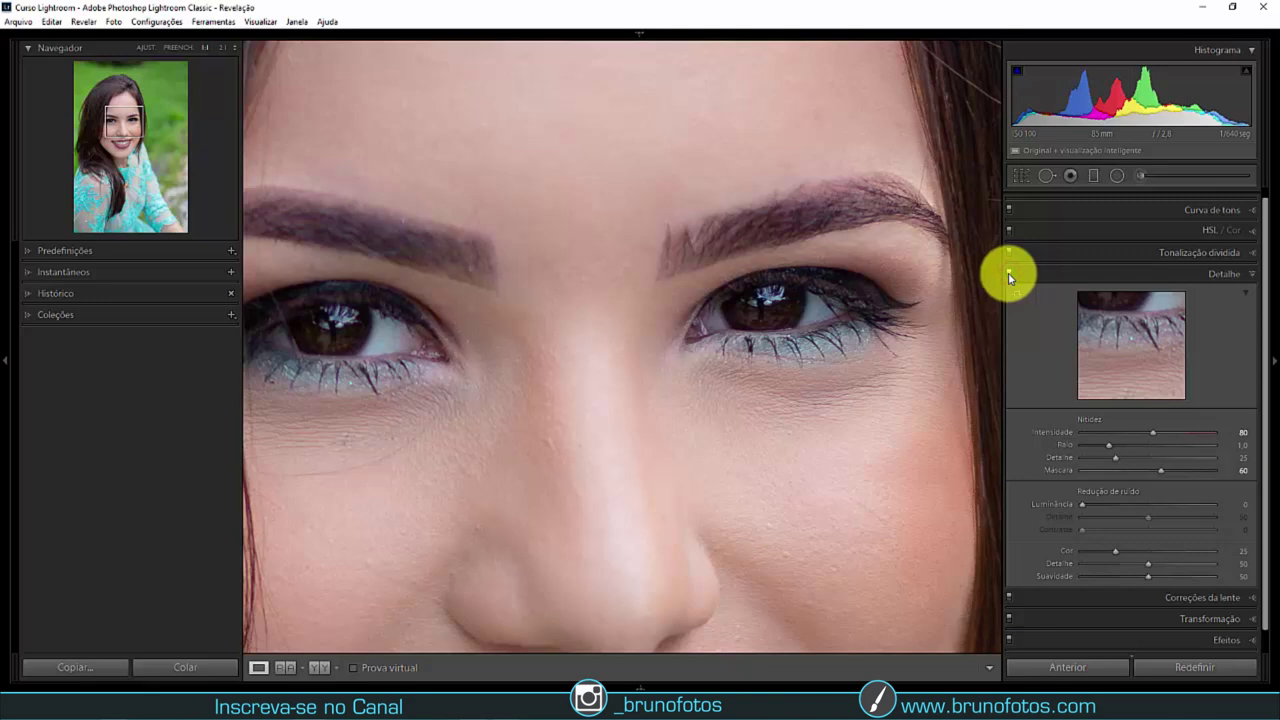
{"action": "key", "text": "z"}
{"action": "left_click", "coordinate": [545, 260]}
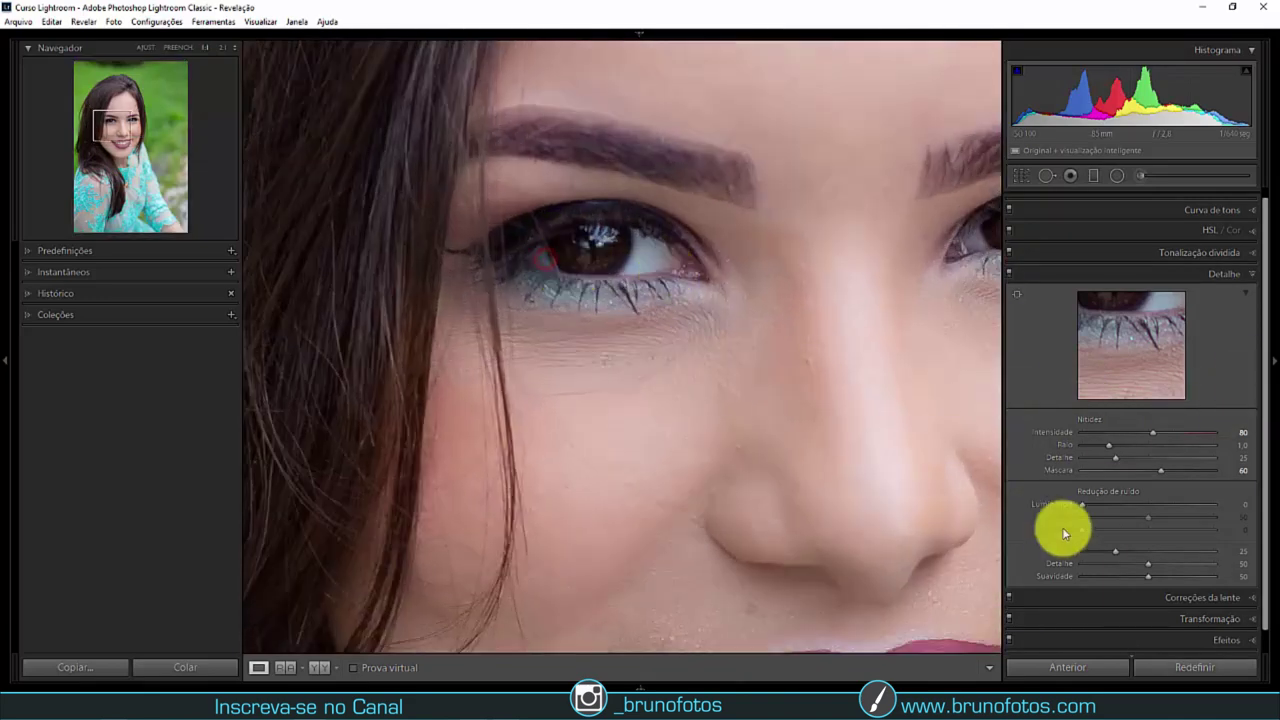
Step: On the eye close-up, raise sharpening Detail to 100, then return it to 25
{"action": "left_click", "coordinate": [837, 446]}
{"action": "left_click_drag", "start_coordinate": [1115, 457], "coordinate": [1180, 460]}
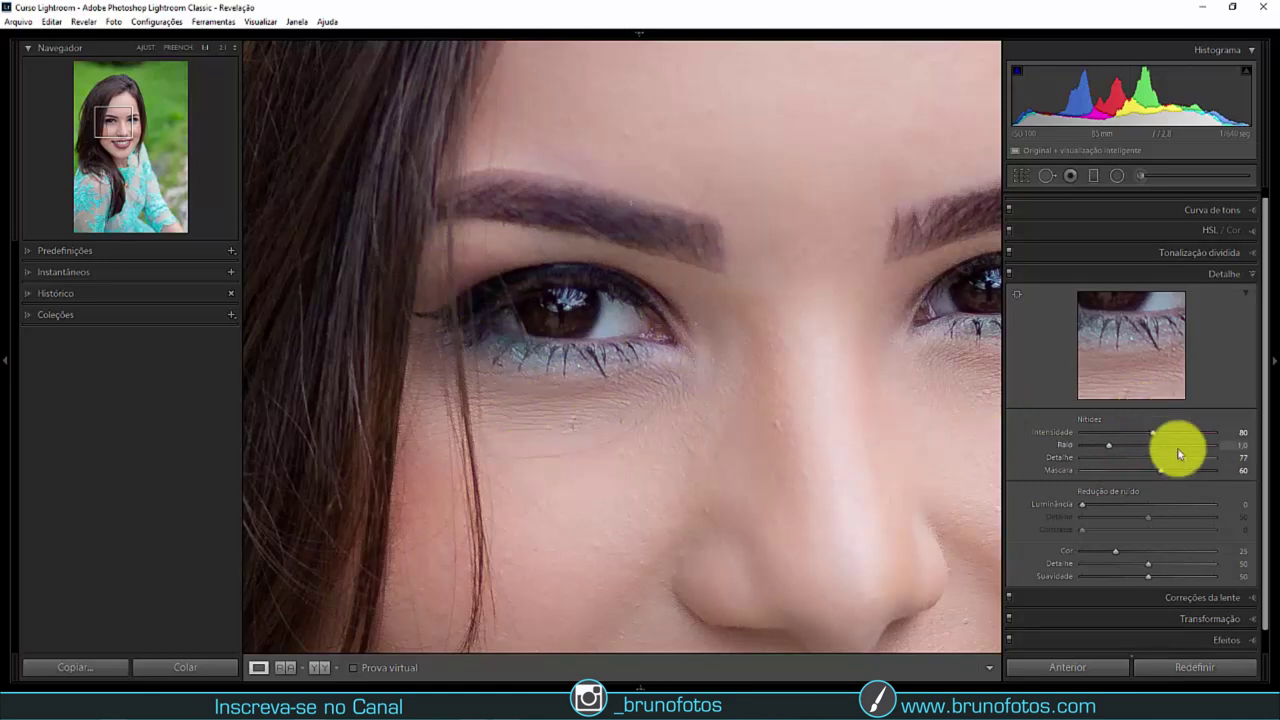
{"action": "left_click_drag", "start_coordinate": [1190, 462], "coordinate": [1226, 460]}
{"action": "left_click", "coordinate": [620, 394]}
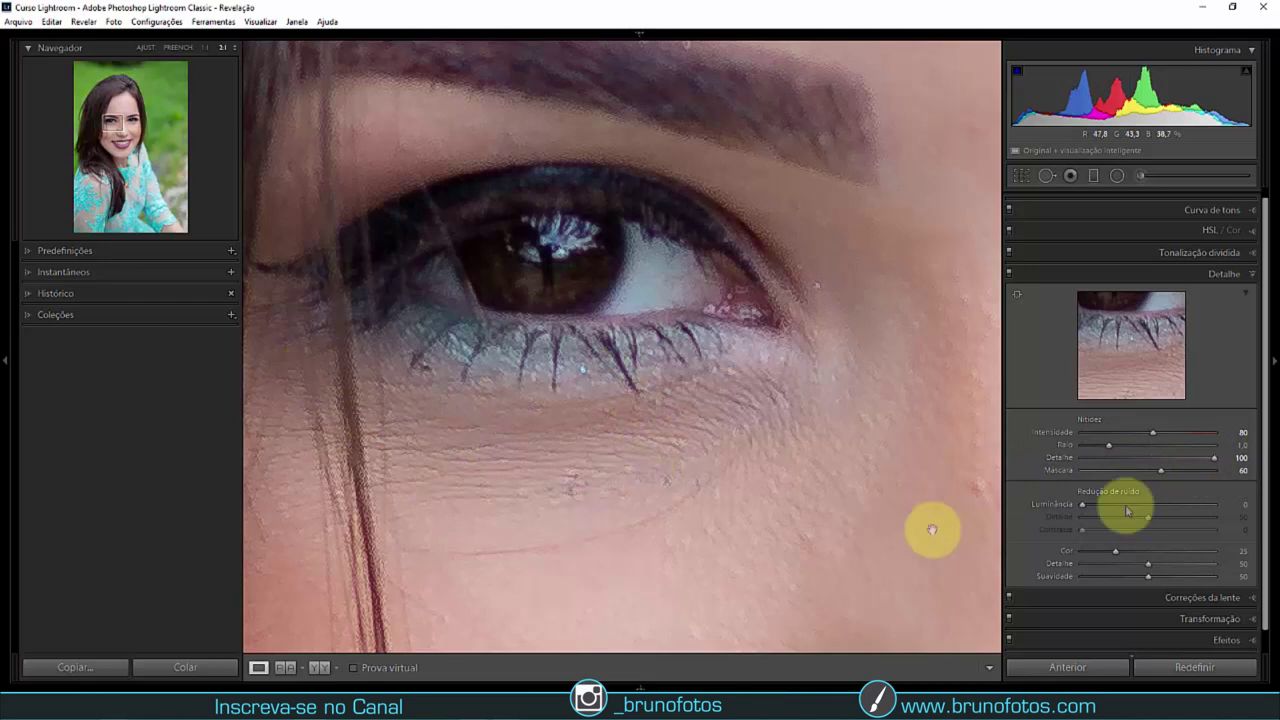
{"action": "mouse_move", "coordinate": [1211, 457]}
{"action": "left_mouse_down"}
{"action": "mouse_move", "coordinate": [1107, 457]}
{"action": "mouse_move", "coordinate": [1240, 450]}
{"action": "left_mouse_up"}
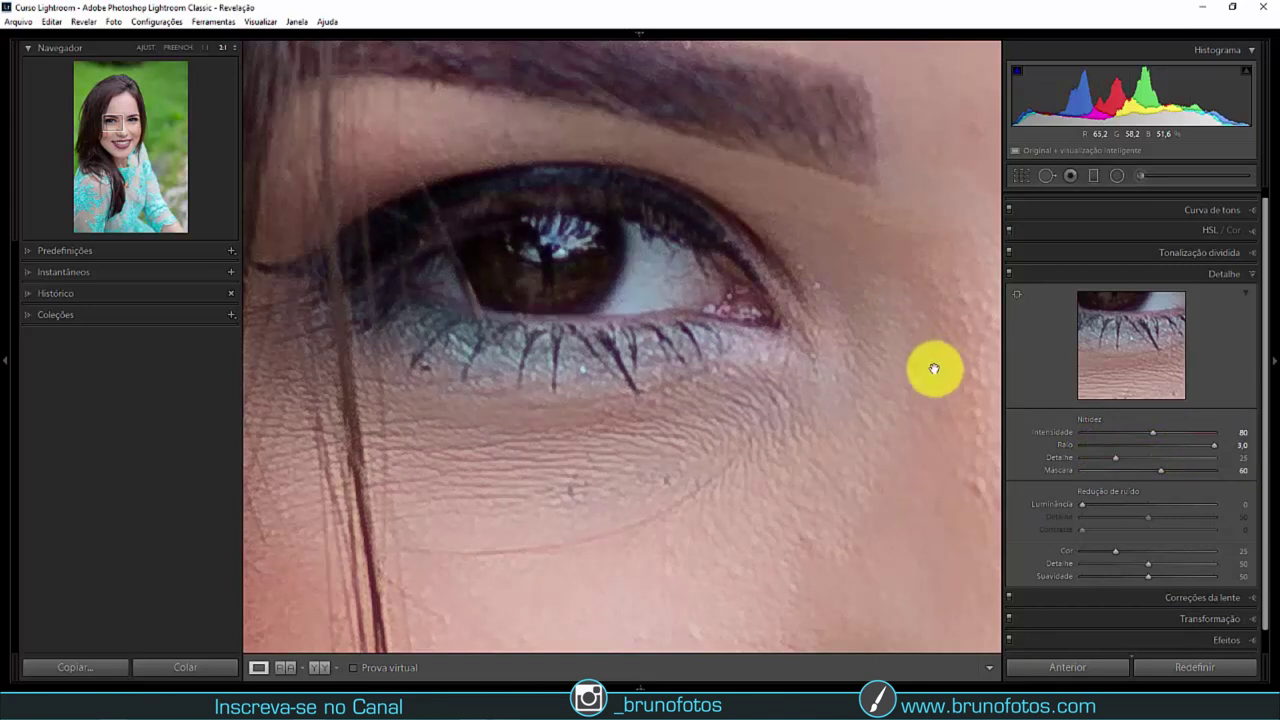
Step: Reset Radius, then set sharpening Amount 150, Radius 3.0 and Detail 100
{"action": "double_click", "coordinate": [1066, 445]}
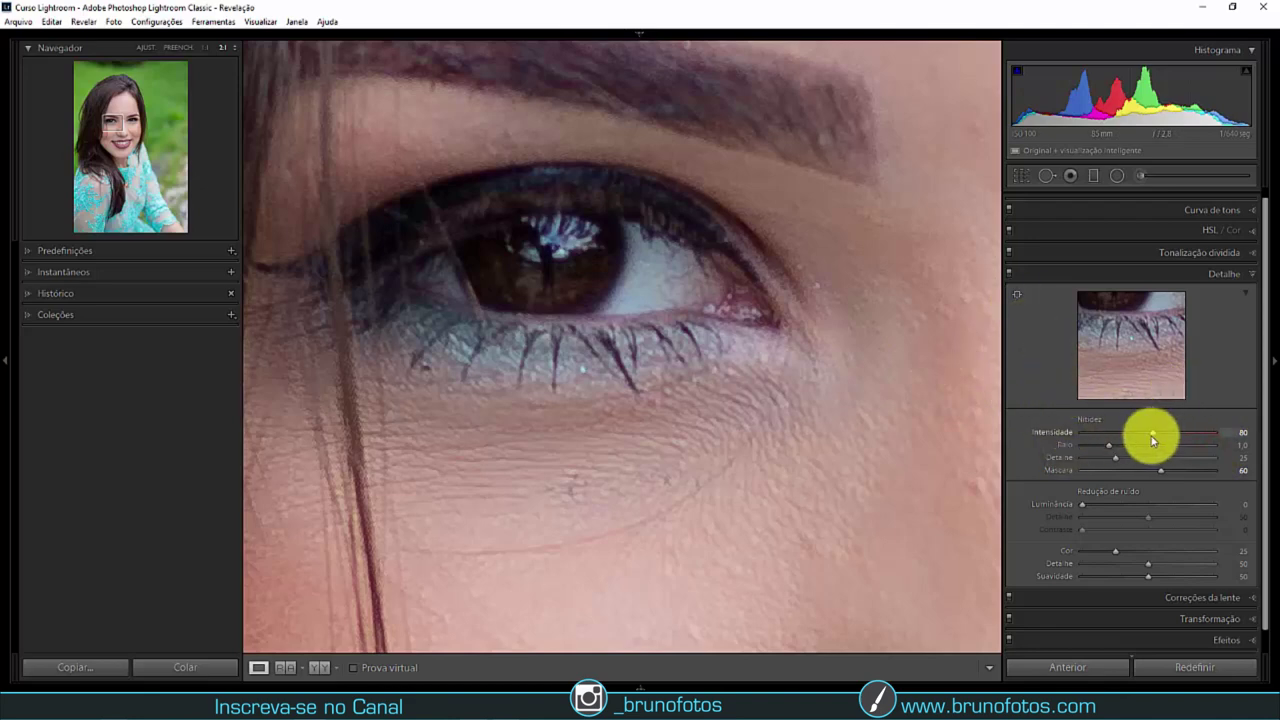
{"action": "left_click_drag", "start_coordinate": [1153, 432], "coordinate": [1237, 434]}
{"action": "left_click_drag", "start_coordinate": [1123, 445], "coordinate": [1210, 445]}
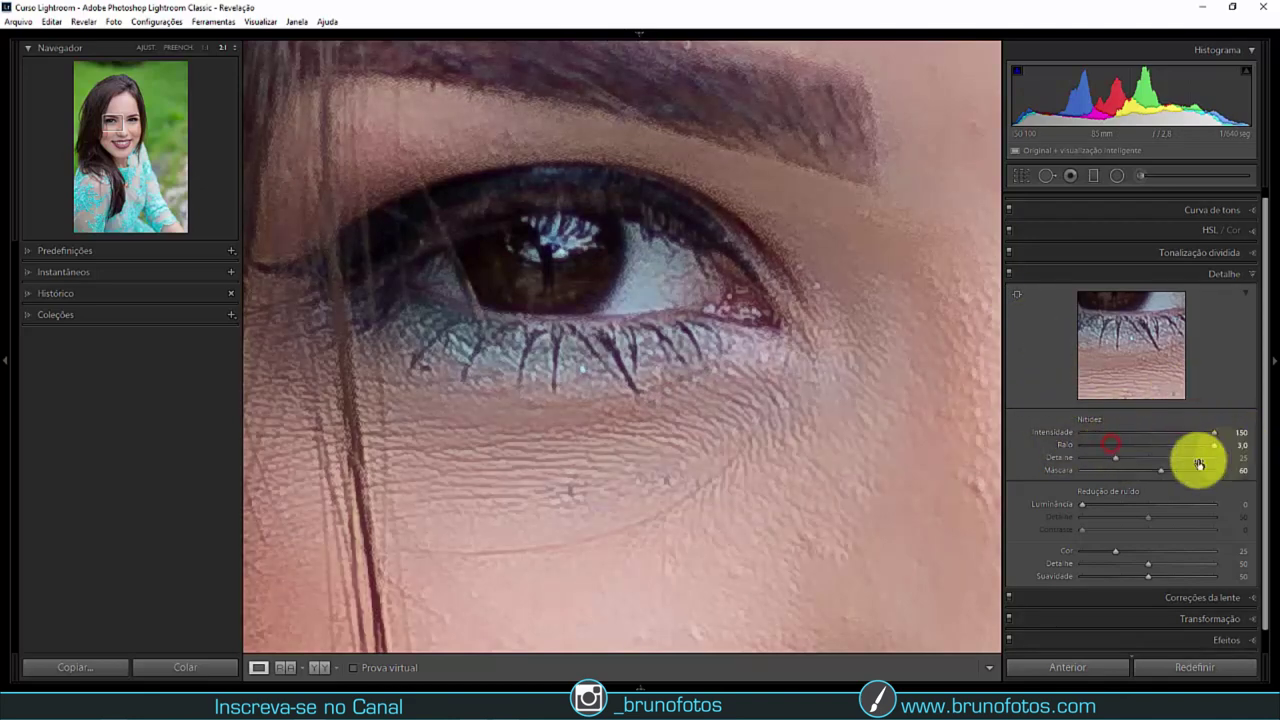
{"action": "left_click_drag", "start_coordinate": [1116, 457], "coordinate": [1234, 457]}
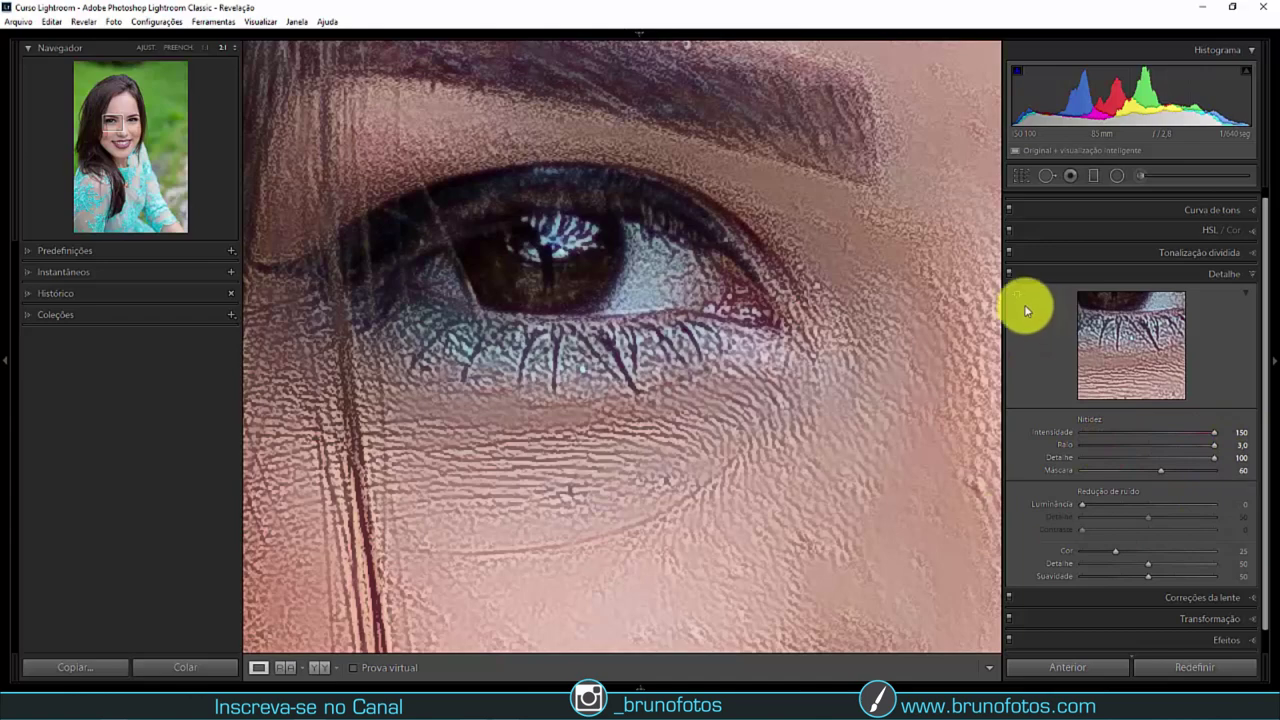
Step: Toggle the Detail panel to compare the over-sharpening, then zoom out to the whole photo
{"action": "left_click", "coordinate": [1008, 274]}
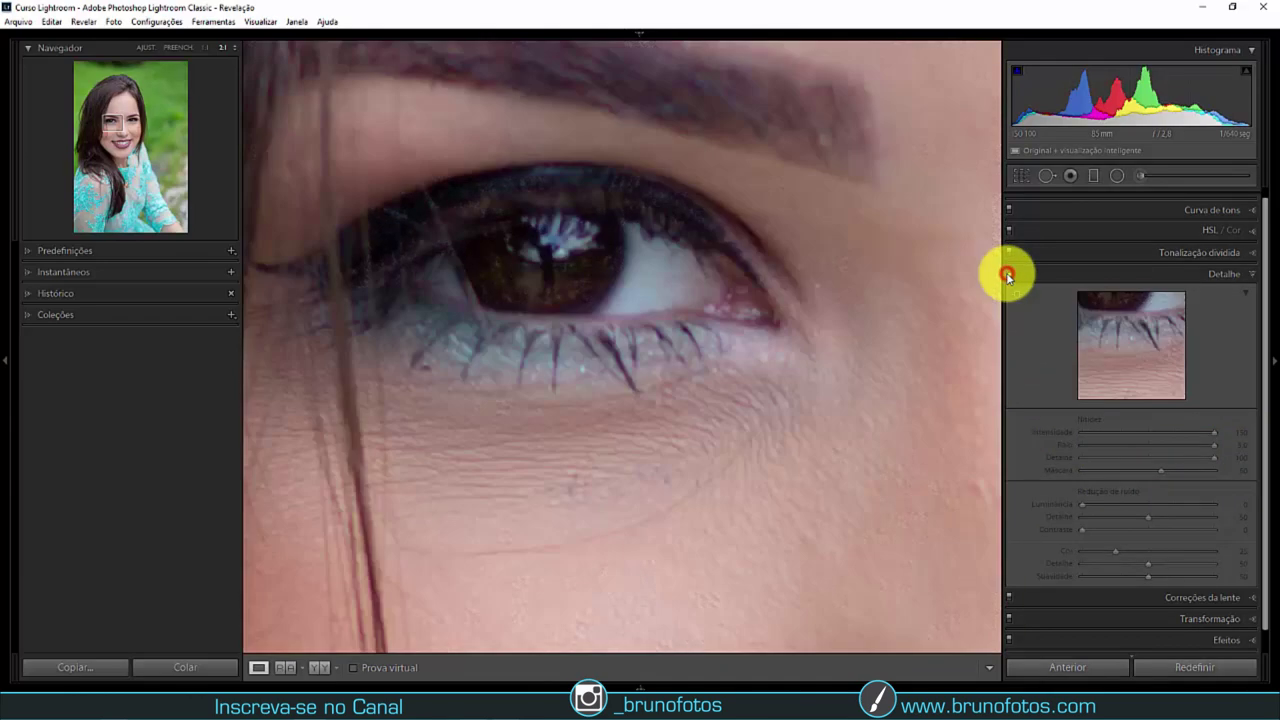
{"action": "left_click", "coordinate": [1007, 275]}
{"action": "left_click", "coordinate": [714, 401]}
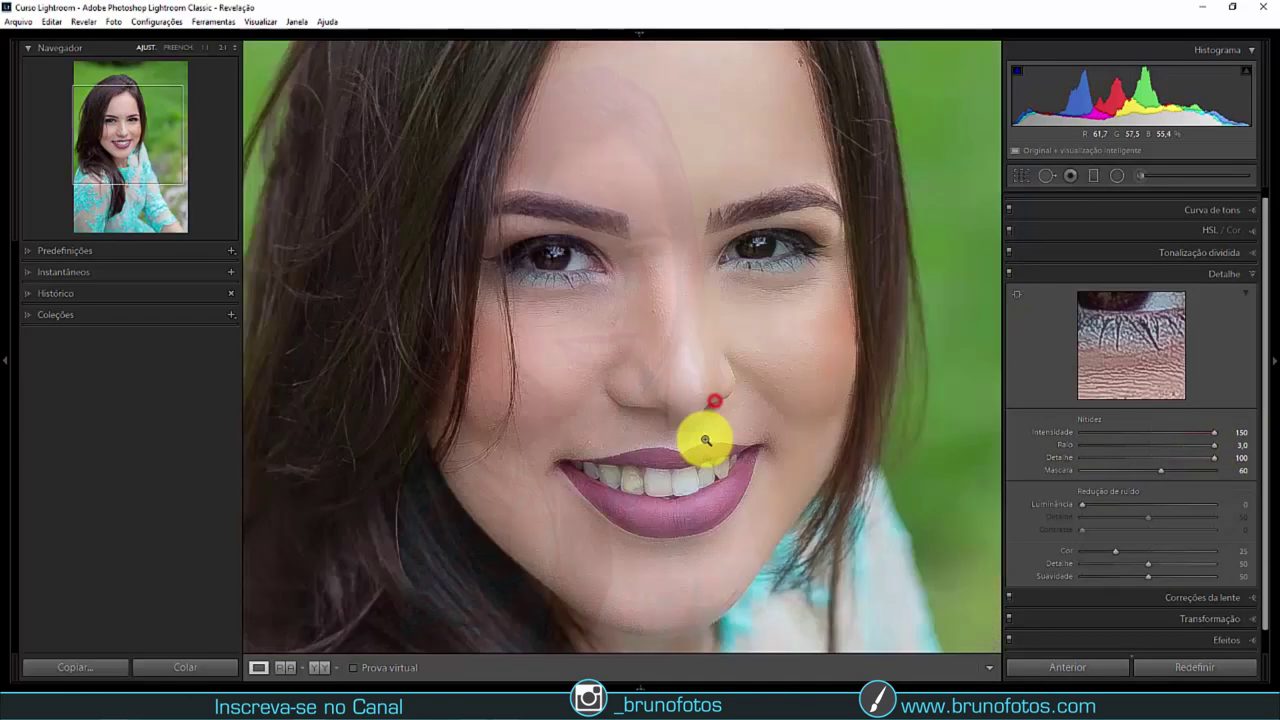
{"action": "left_click", "coordinate": [706, 440]}
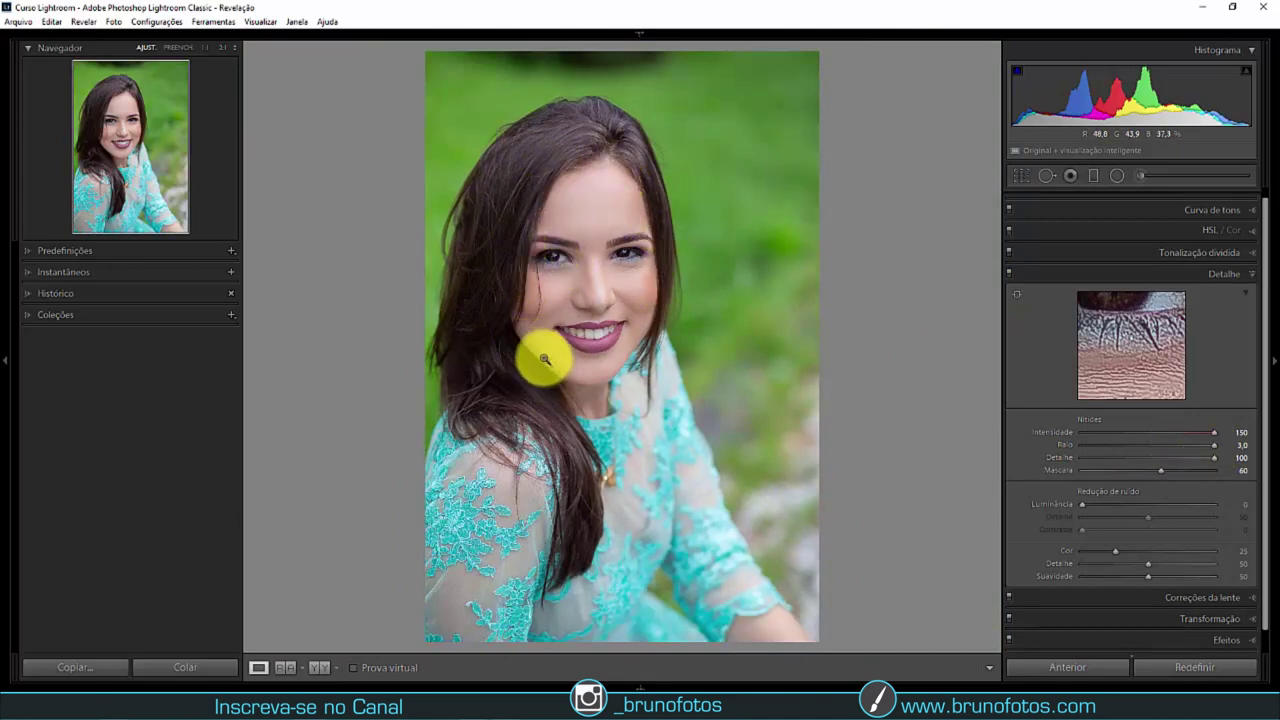
Step: Restore sharpening to Amount 80, Radius 1.0, Detail 25 and view the full photo
{"action": "left_click", "coordinate": [536, 278]}
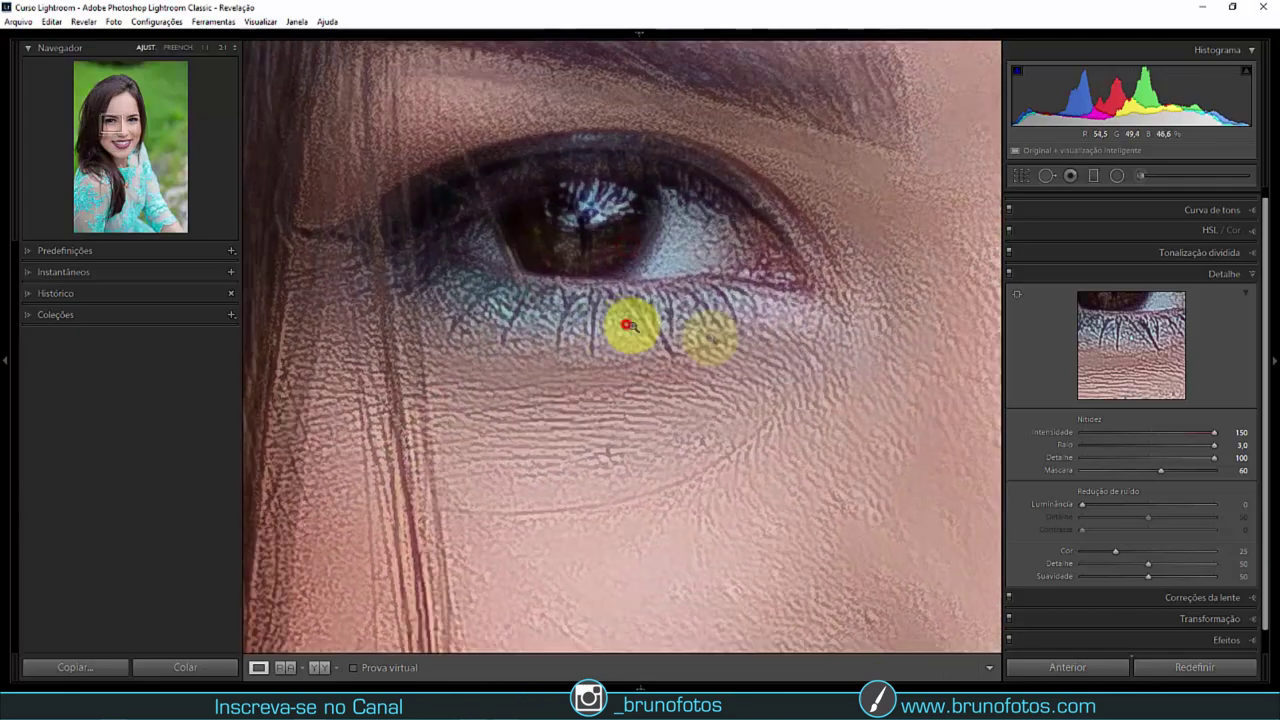
{"action": "left_click", "coordinate": [537, 278]}
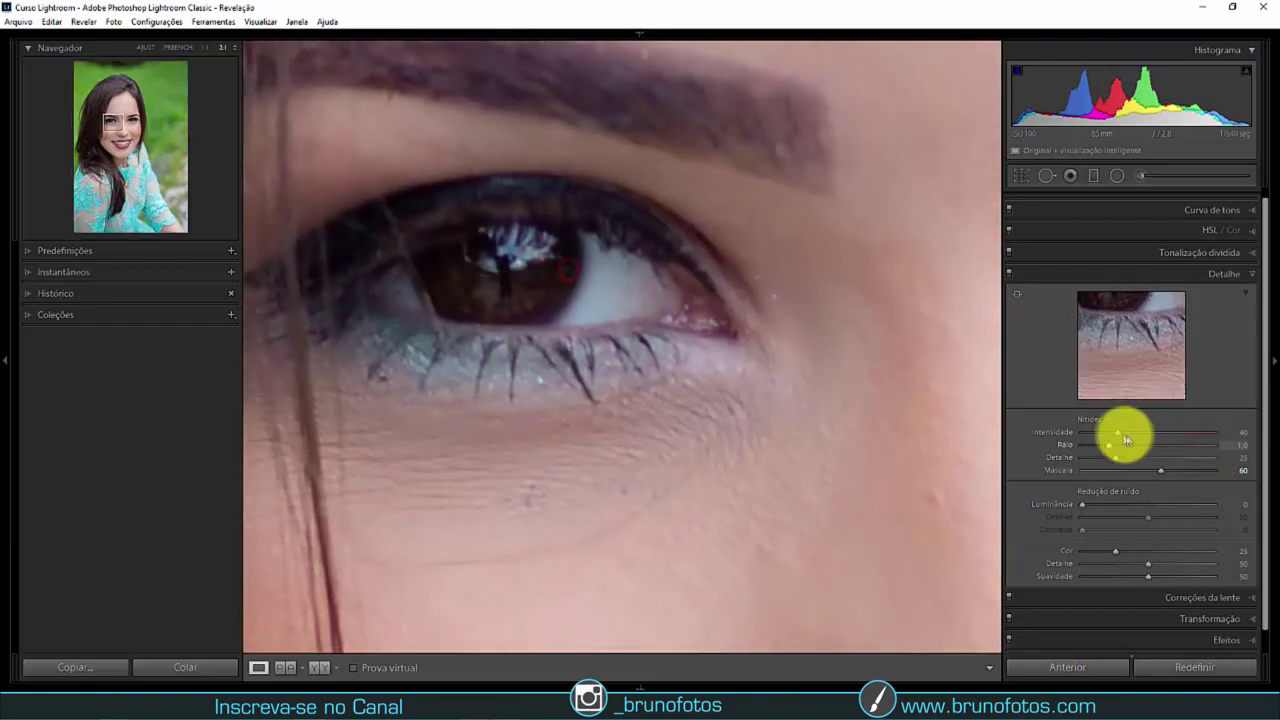
{"action": "mouse_move", "coordinate": [1123, 430]}
{"action": "left_mouse_down"}
{"action": "mouse_move", "coordinate": [1183, 440]}
{"action": "mouse_move", "coordinate": [1164, 449]}
{"action": "left_mouse_up"}
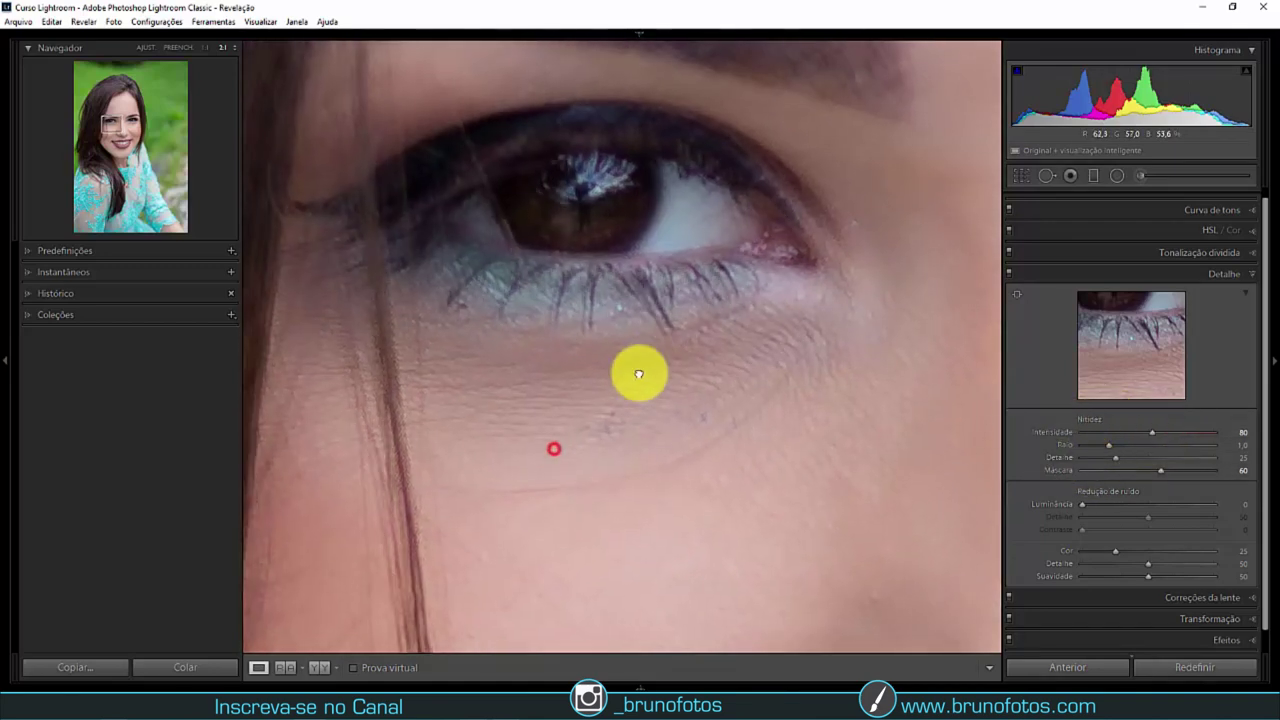
{"action": "left_click", "coordinate": [634, 371]}
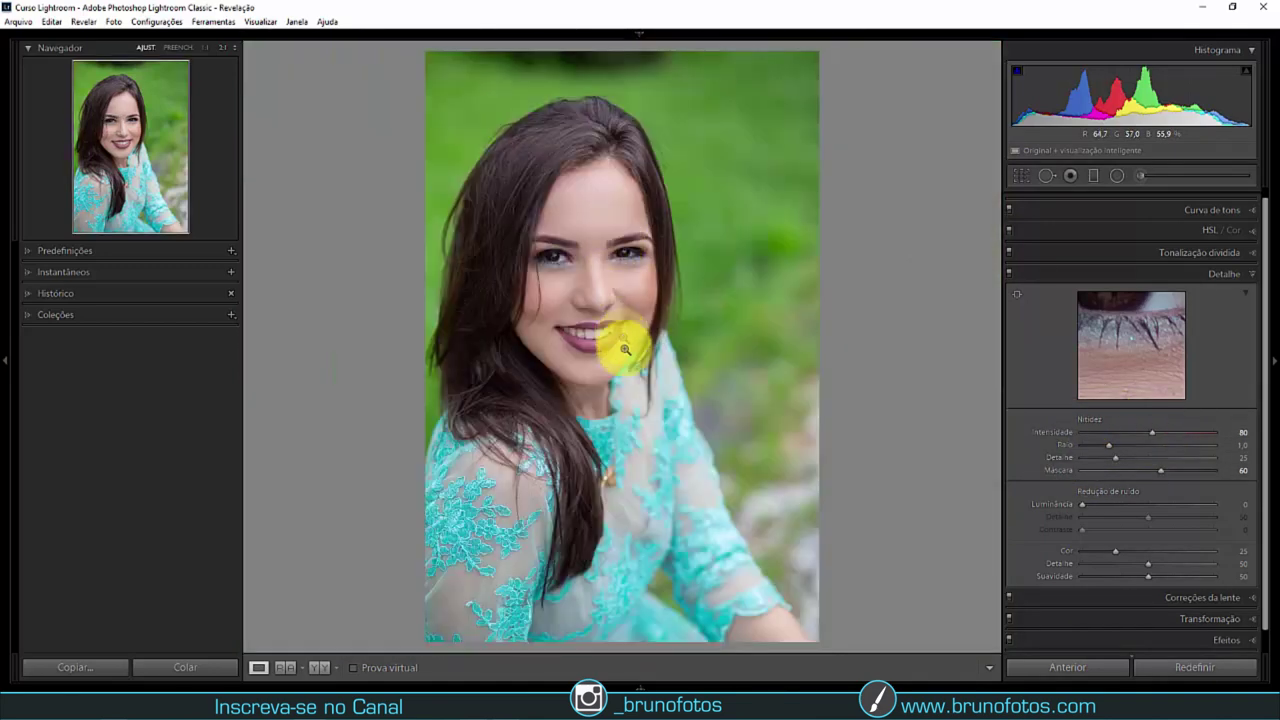
Step: Open the photo's Export settings and enable Output Sharpening, with Tela as the target
{"action": "right_click", "coordinate": [1143, 634]}
{"action": "left_click", "coordinate": [857, 222]}
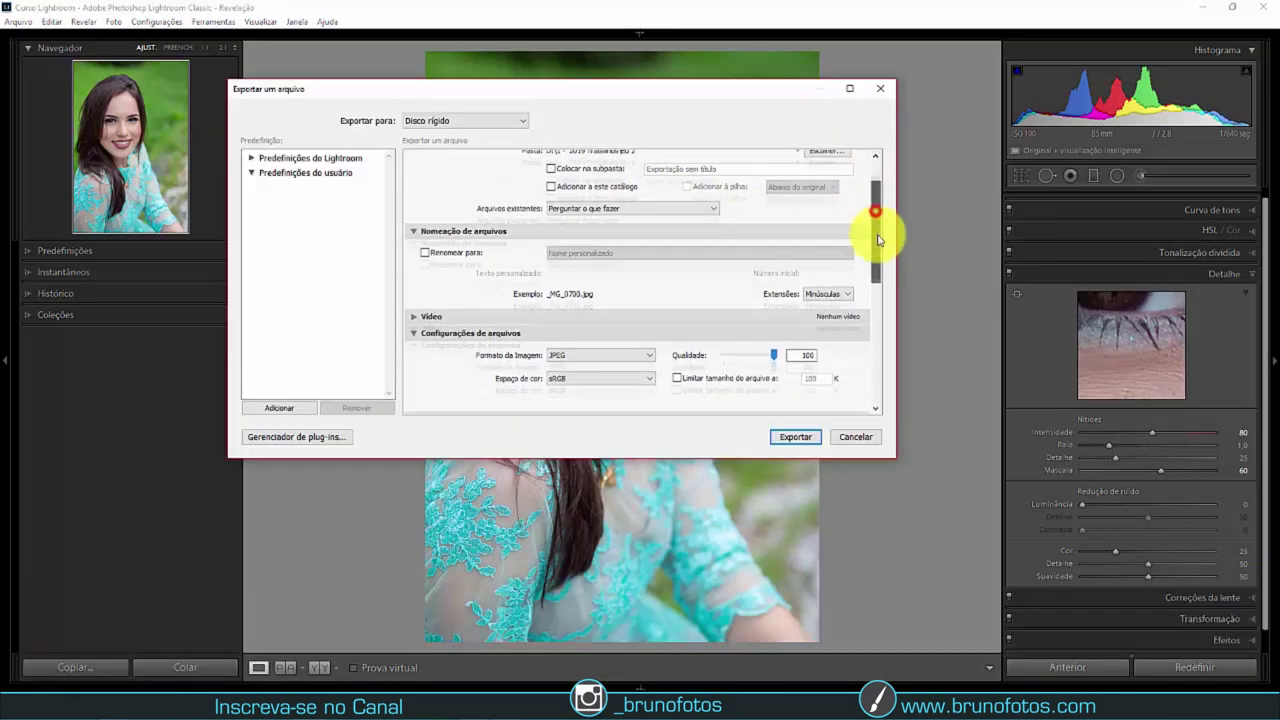
{"action": "left_click_drag", "start_coordinate": [873, 216], "coordinate": [874, 300]}
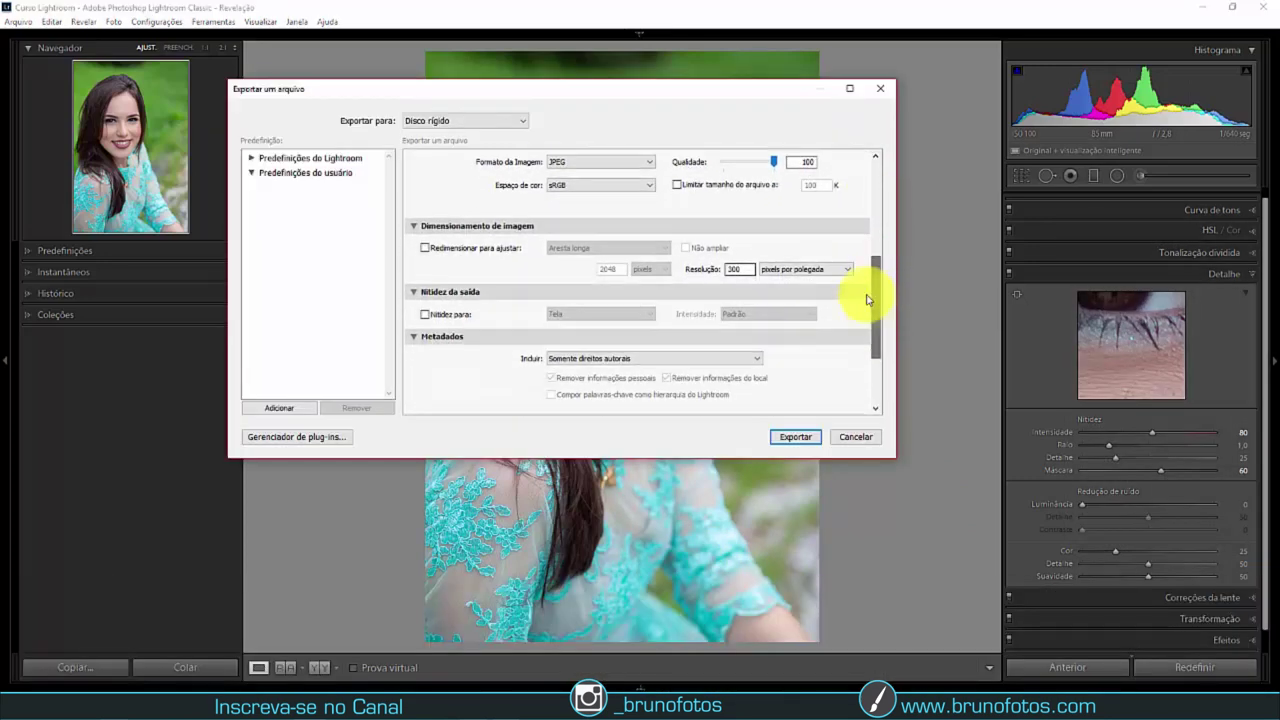
{"action": "left_click", "coordinate": [446, 315]}
{"action": "left_click", "coordinate": [593, 315]}
{"action": "left_click", "coordinate": [566, 314]}
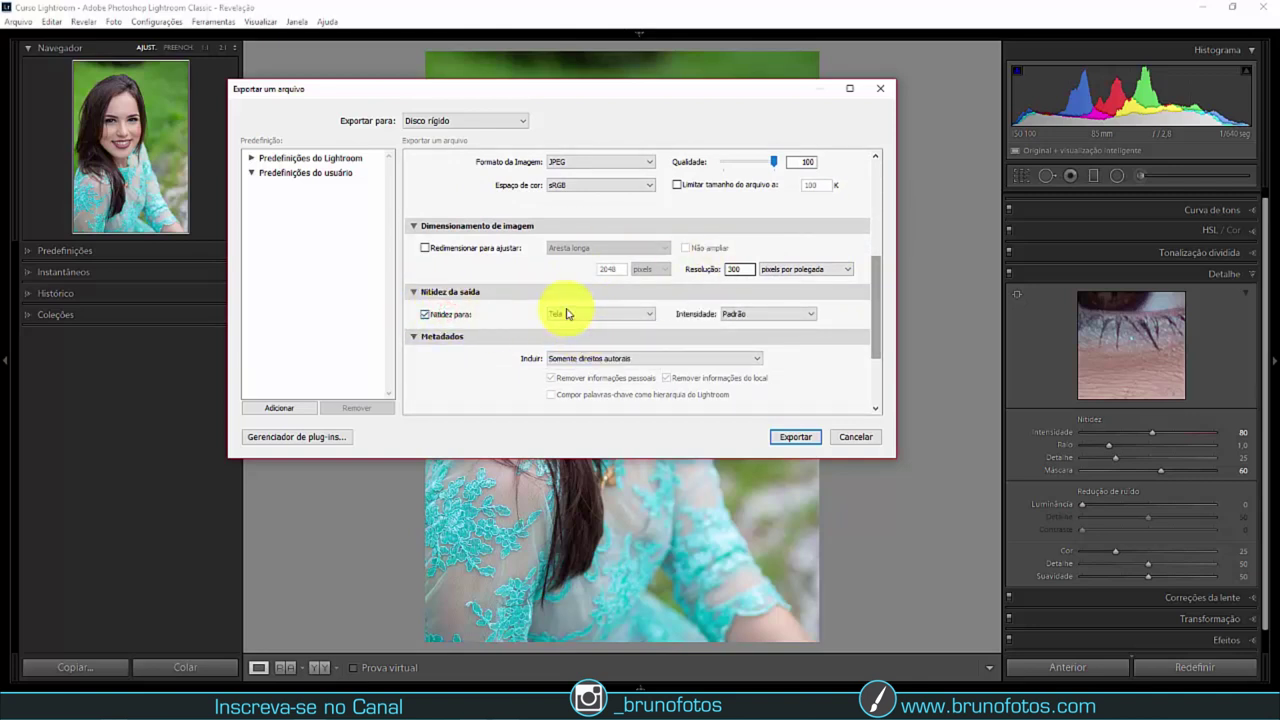
Step: Try Papel brilhante, then settle on Tela at Padrão strength and close the export dialog
{"action": "left_click", "coordinate": [569, 317]}
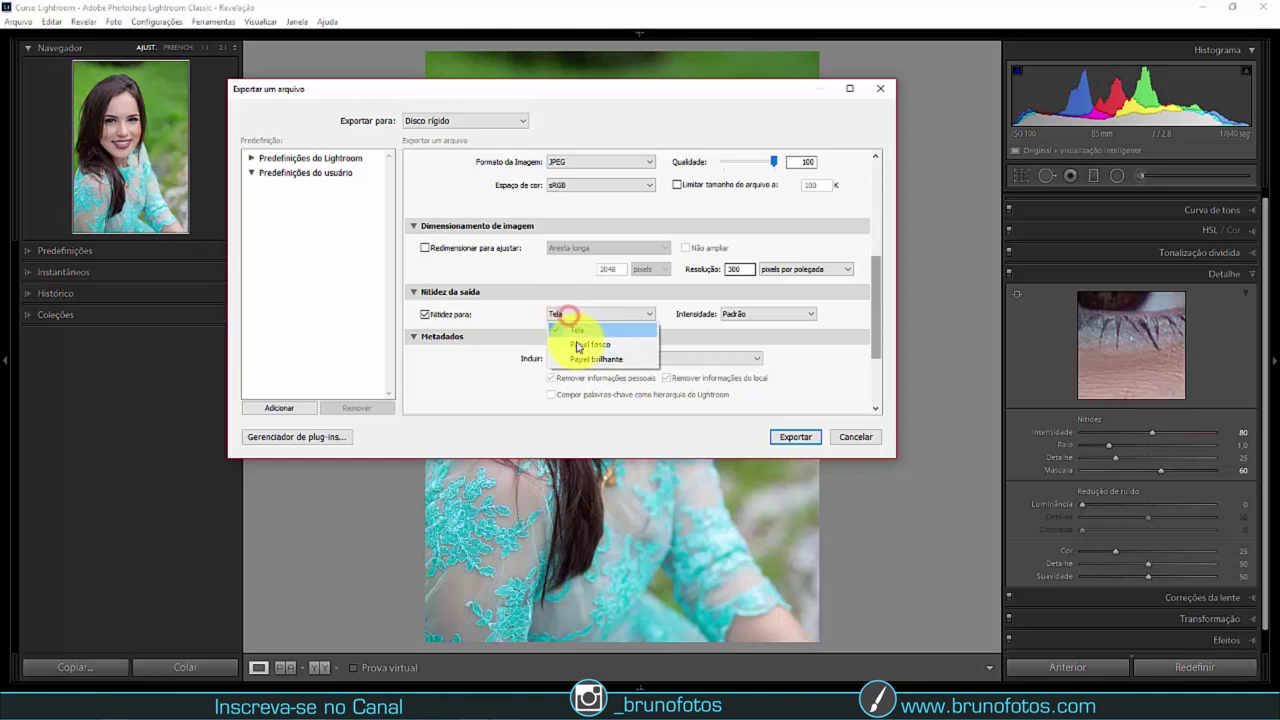
{"action": "left_click", "coordinate": [596, 358]}
{"action": "left_click", "coordinate": [573, 314]}
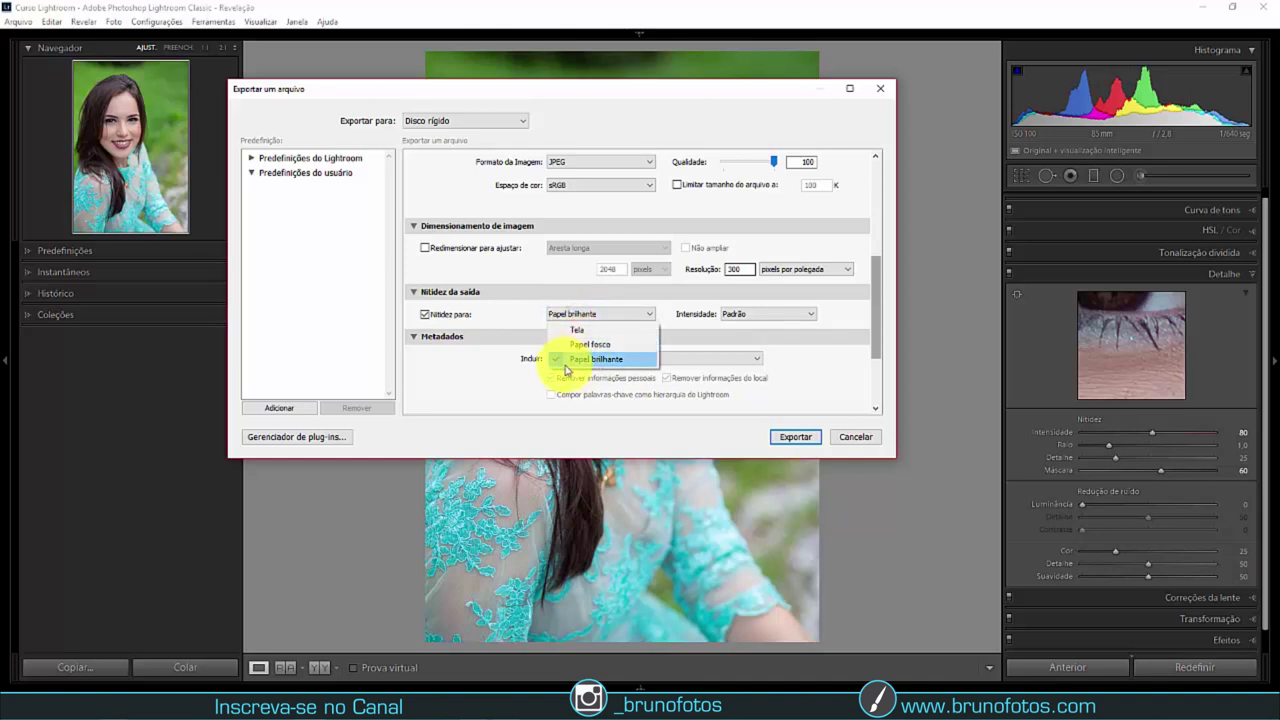
{"action": "left_click", "coordinate": [576, 330]}
{"action": "left_click", "coordinate": [755, 317]}
{"action": "left_click", "coordinate": [752, 346]}
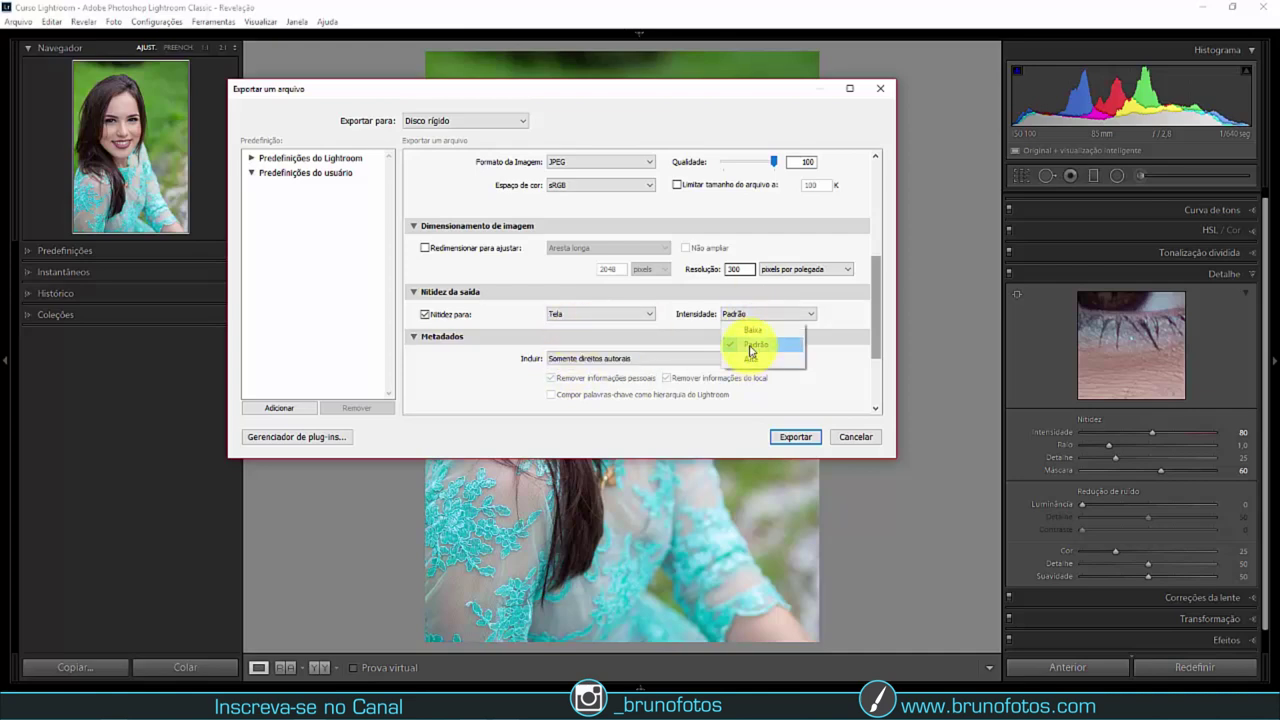
{"action": "left_click_drag", "start_coordinate": [876, 265], "coordinate": [864, 314]}
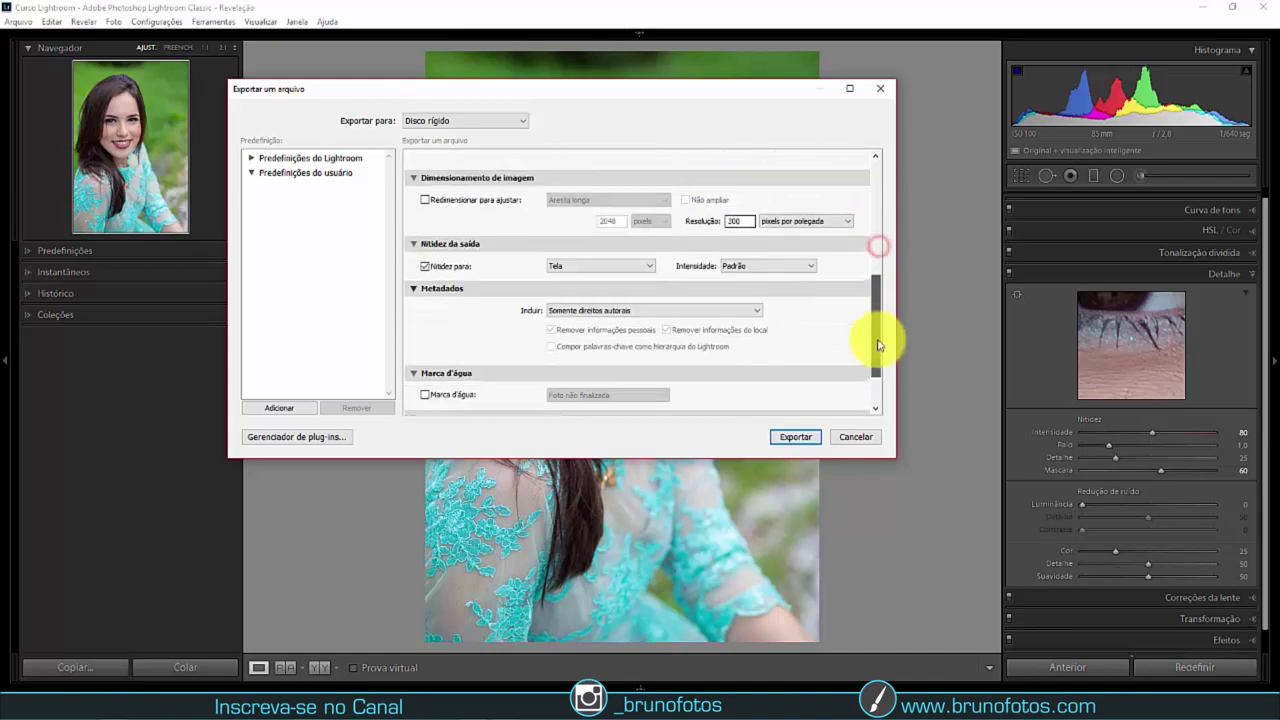
{"action": "key", "text": "Escape"}
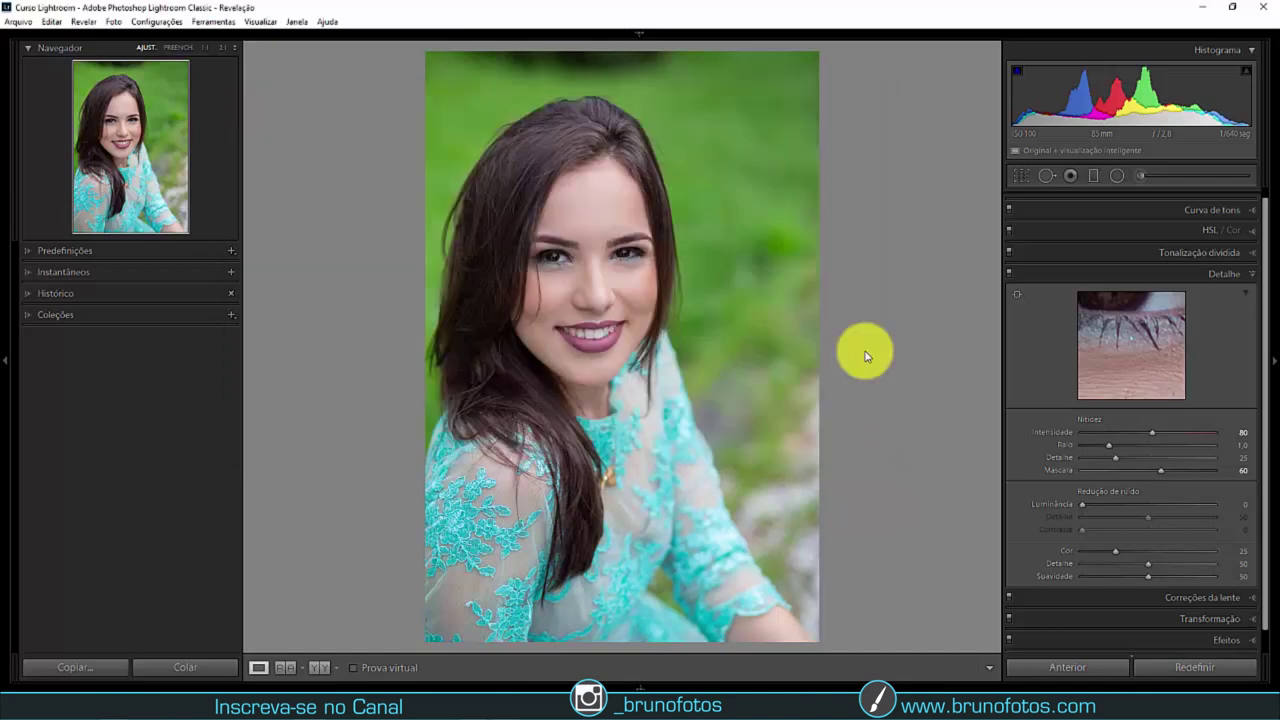